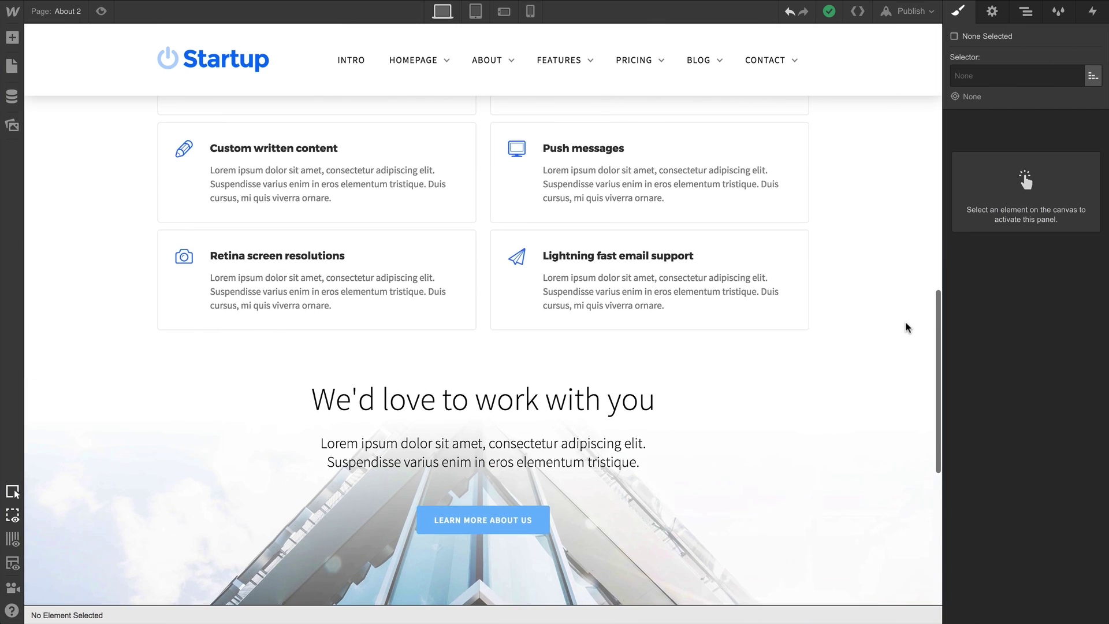
{"action": "scroll", "coordinate": [906, 327], "scroll_direction": "up", "scroll_amount": 10}
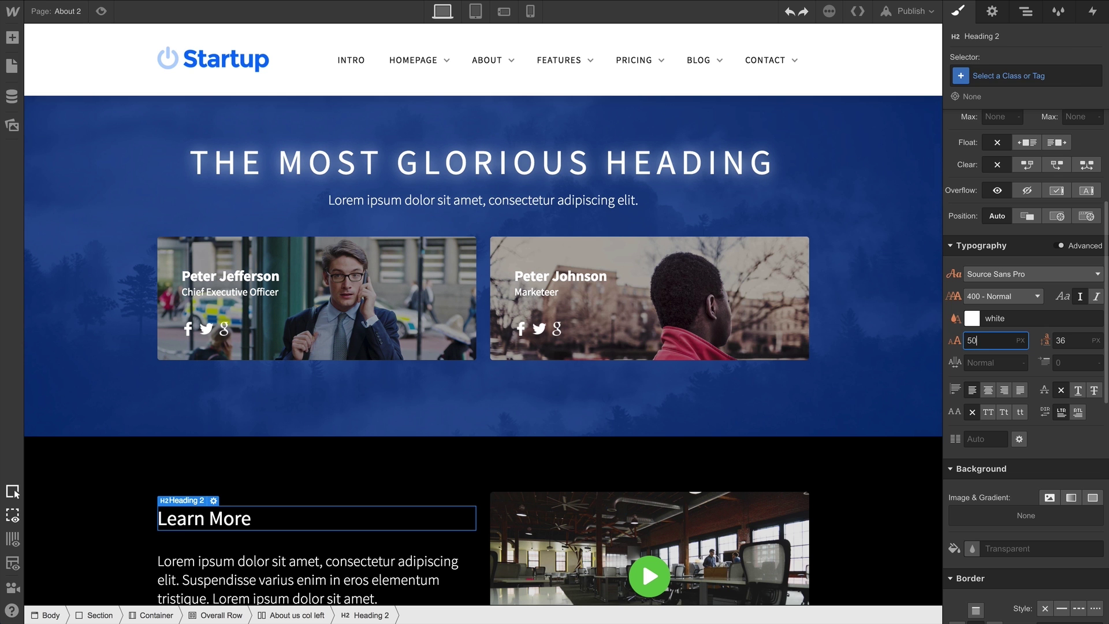
Step: Give the About 2 Learn More heading a text shadow and a new 'Combo' class
{"action": "left_click", "coordinate": [989, 409]}
{"action": "scroll", "coordinate": [991, 411], "scroll_direction": "down", "scroll_amount": 5}
{"action": "left_click", "coordinate": [1007, 420]}
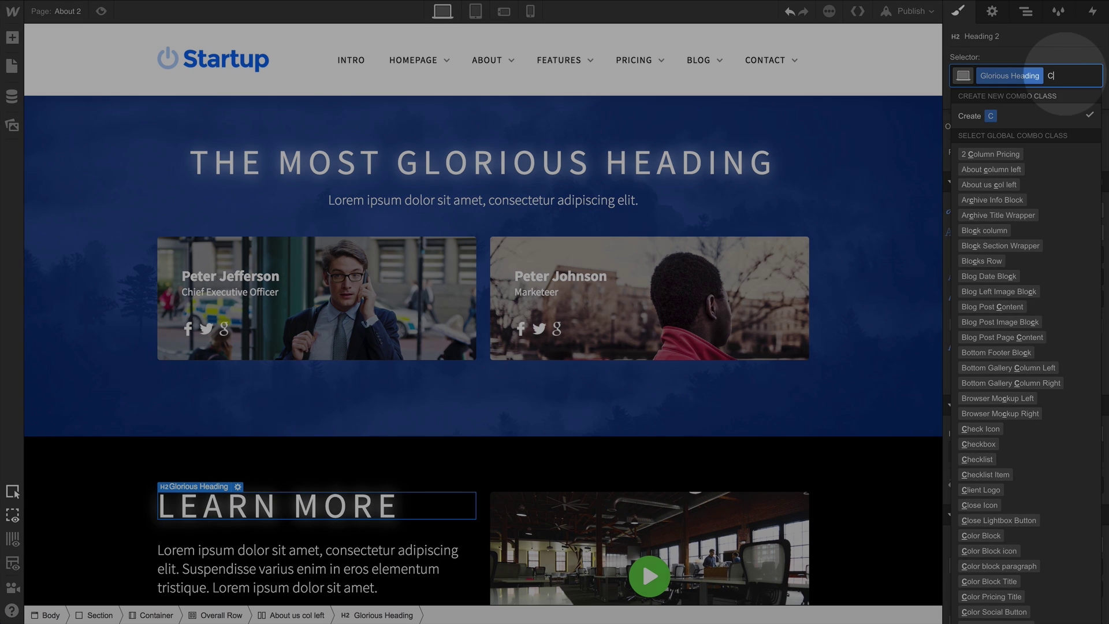
{"action": "type", "text": "Combo"}
{"action": "key", "text": "Return"}
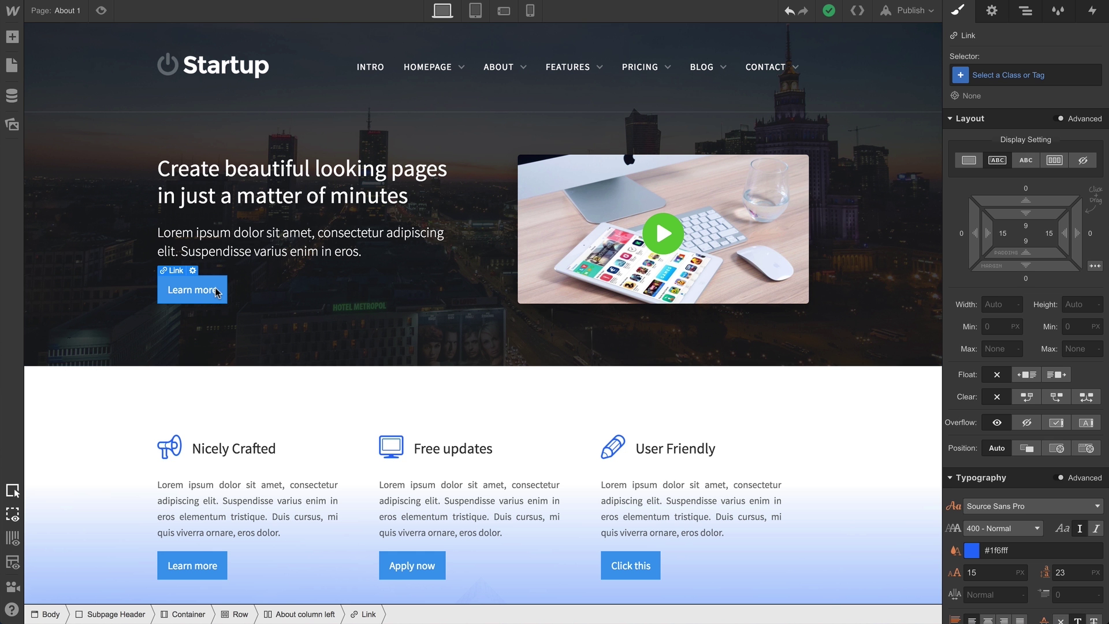
Step: Create a new class named 'Base Class' on the hero Learn more link
{"action": "scroll", "coordinate": [215, 290], "scroll_direction": "down", "scroll_amount": 6}
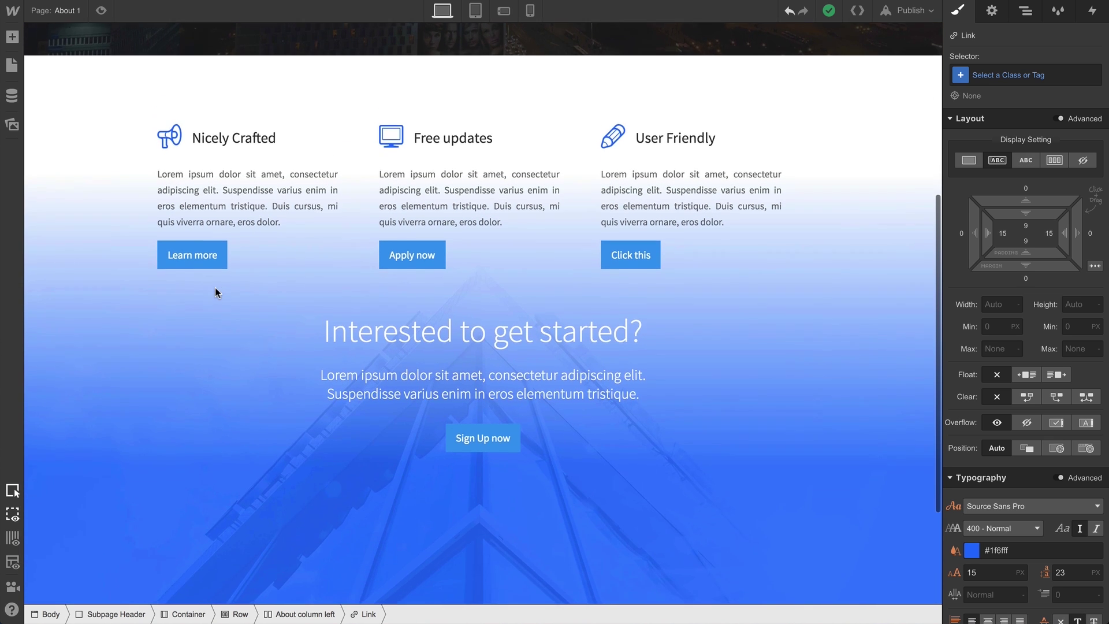
{"action": "scroll", "coordinate": [215, 287], "scroll_direction": "up", "scroll_amount": 6}
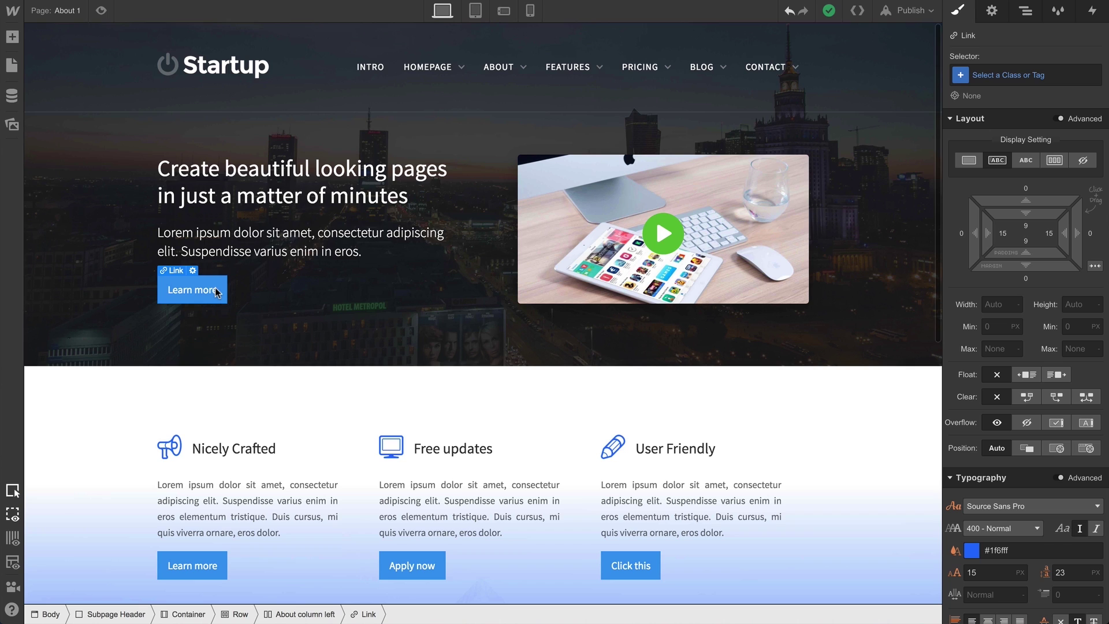
{"action": "left_click", "coordinate": [993, 75]}
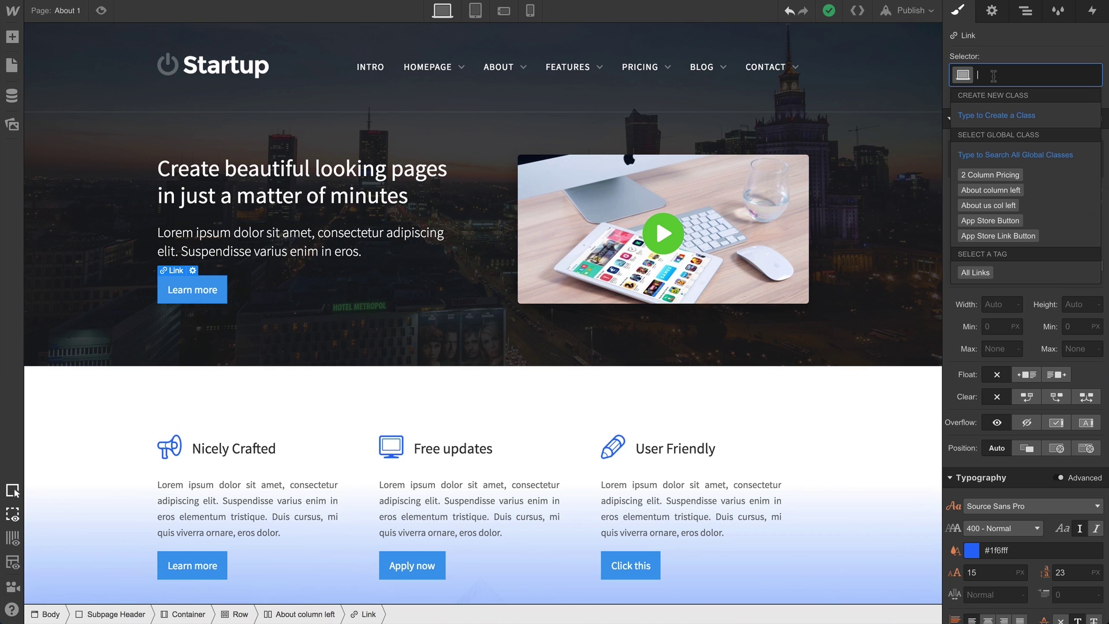
{"action": "type", "text": "Base C"}
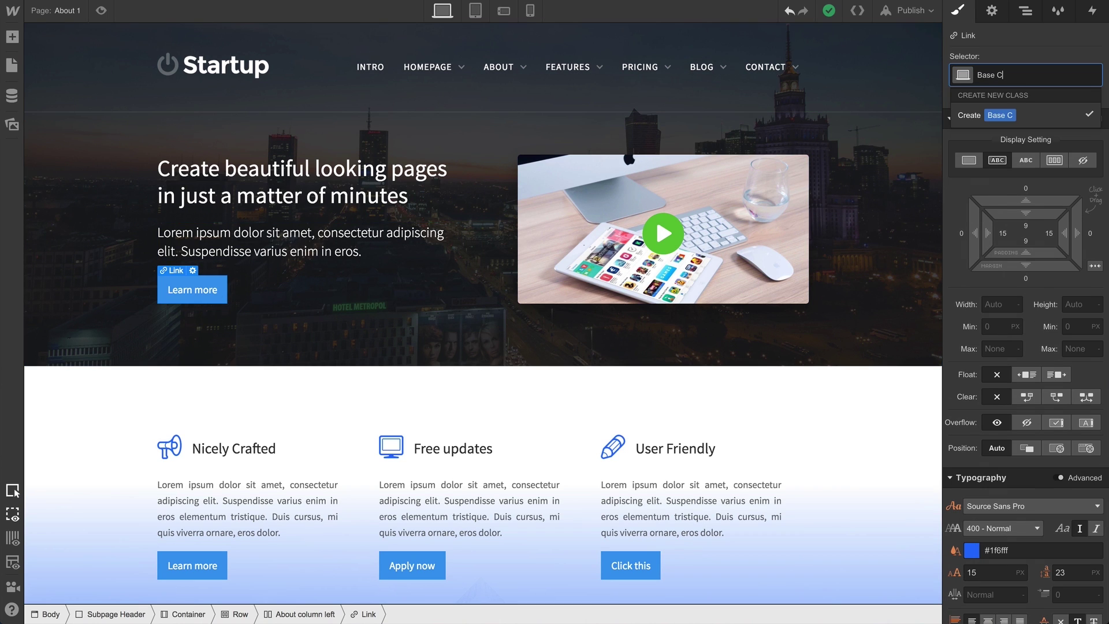
{"action": "type", "text": "lass"}
{"action": "key", "text": "Return"}
{"action": "scroll", "coordinate": [1001, 343], "scroll_direction": "down", "scroll_amount": 6}
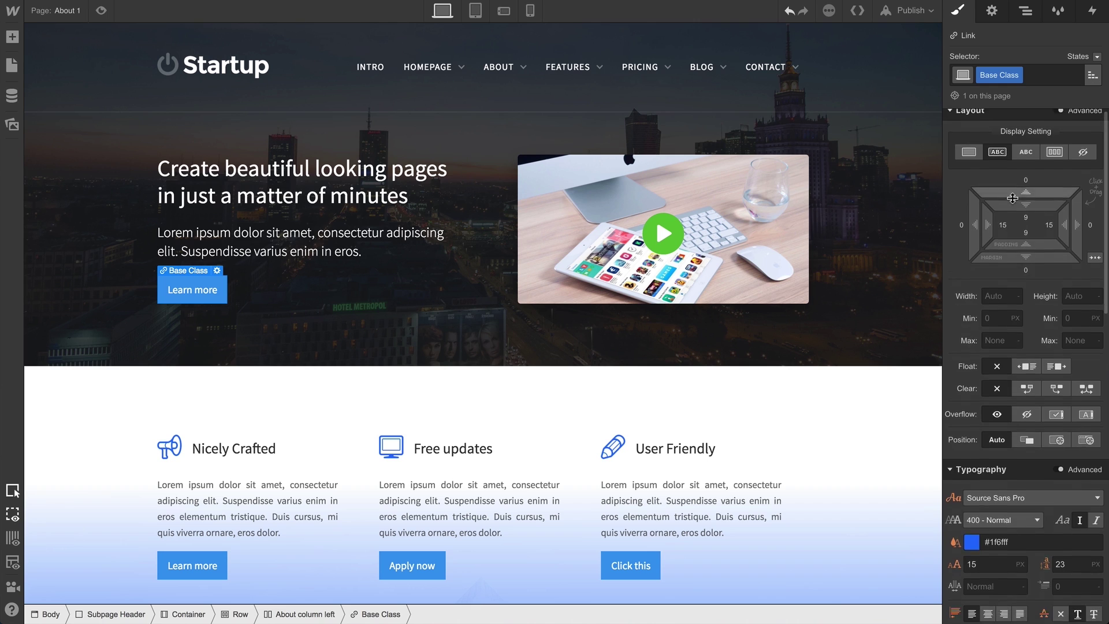
Step: Set the Base Class background to Royal Blue #1f6fff and text colour to light grey #dfdfdf
{"action": "left_click", "coordinate": [972, 424]}
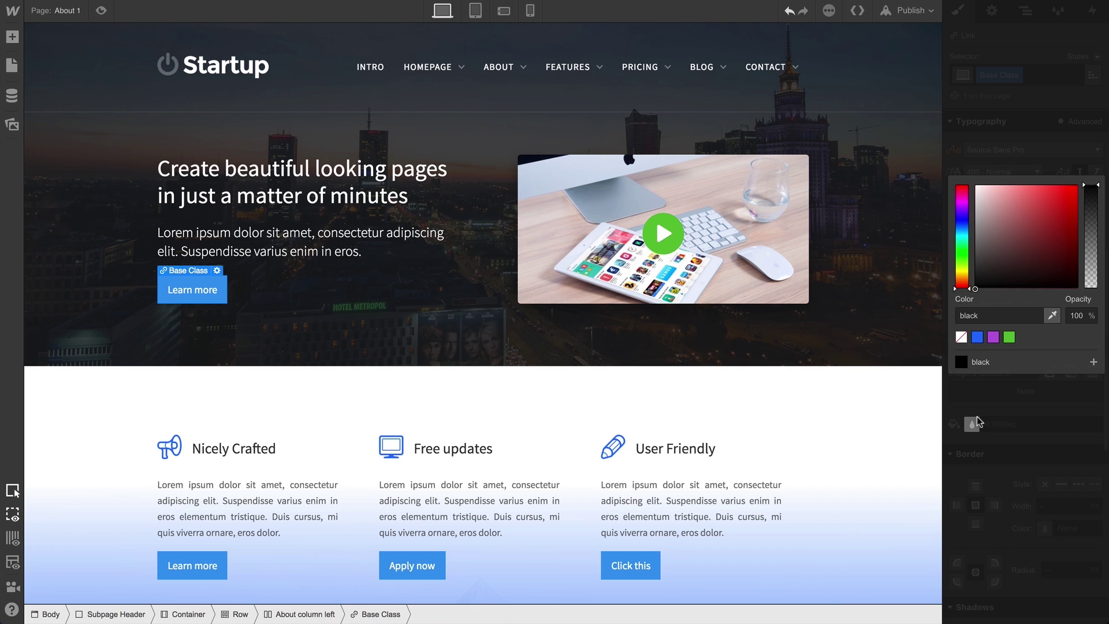
{"action": "left_click", "coordinate": [978, 338]}
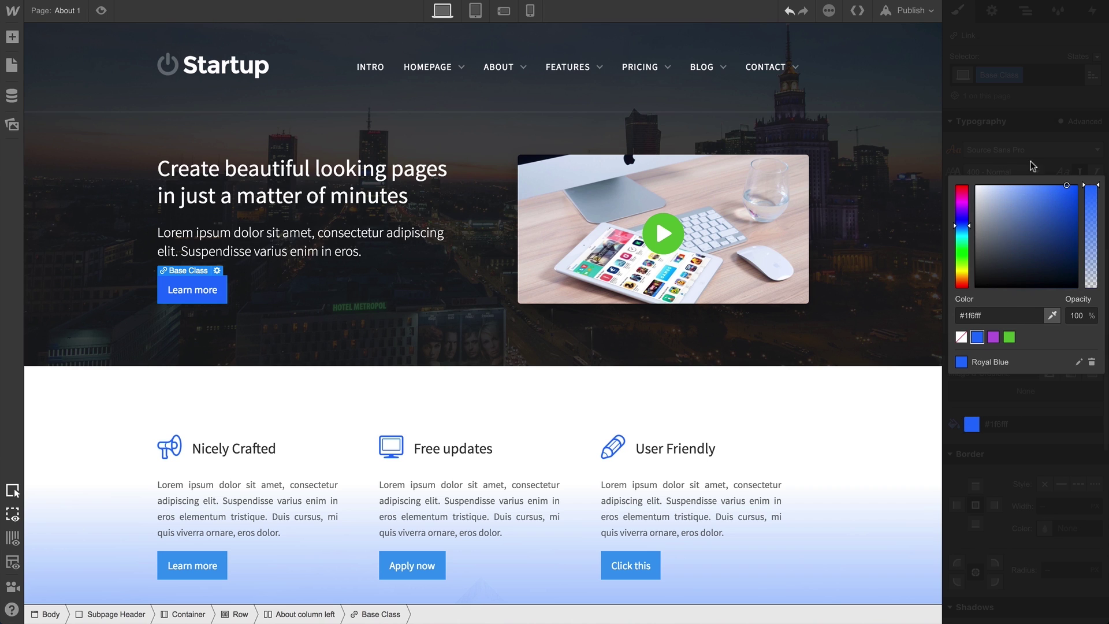
{"action": "left_click", "coordinate": [1033, 165]}
{"action": "left_click", "coordinate": [972, 201]}
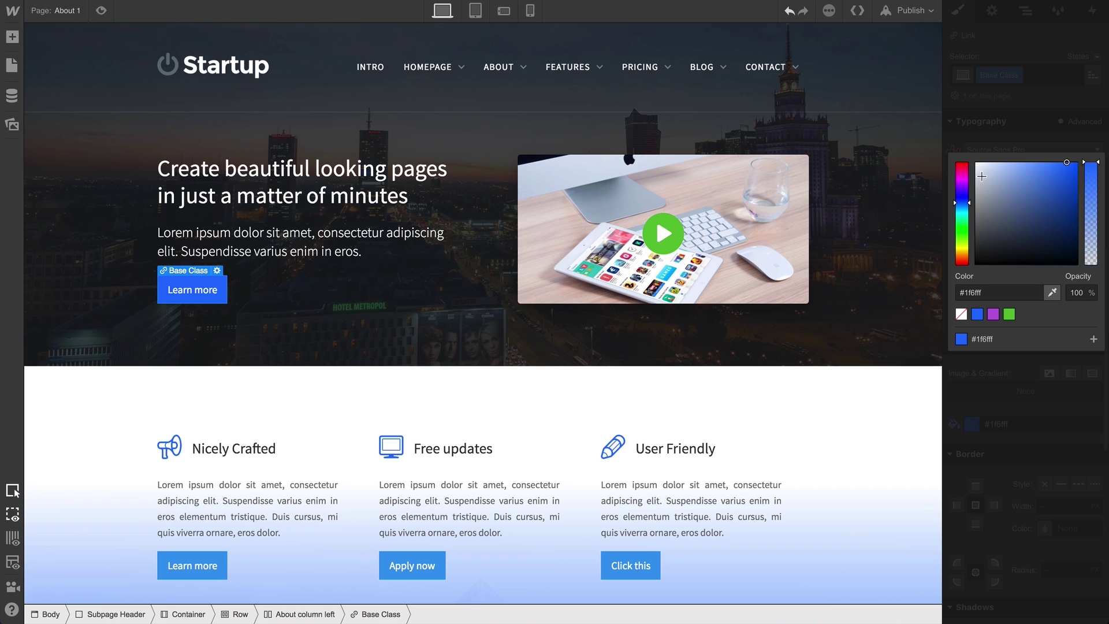
{"action": "left_click_drag", "start_coordinate": [982, 176], "coordinate": [957, 174]}
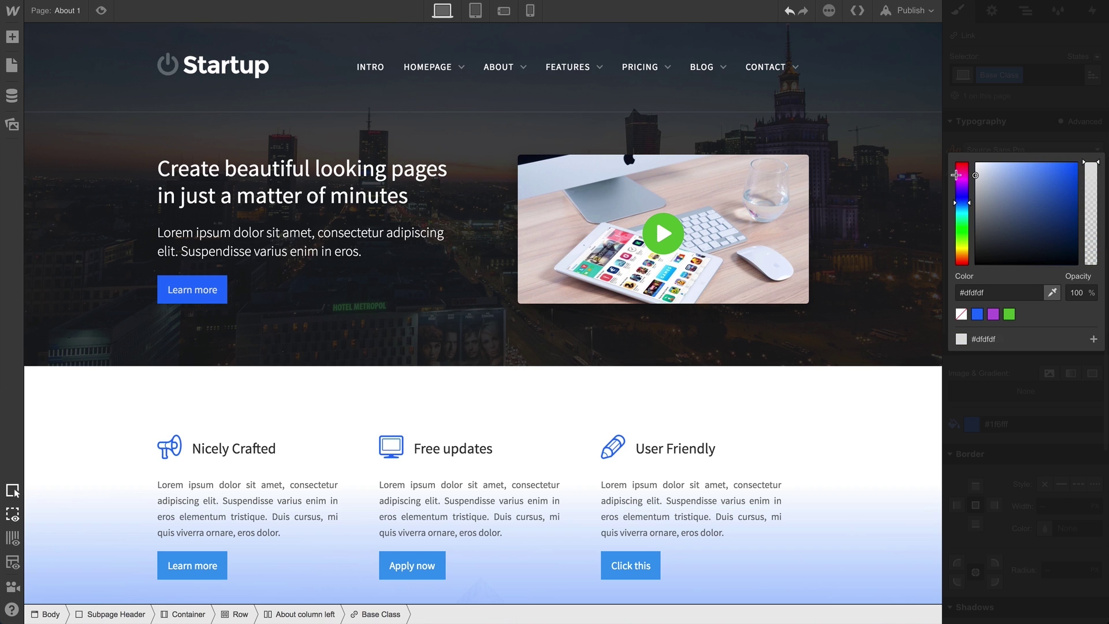
{"action": "left_click", "coordinate": [991, 151]}
Step: Widen the Base Class left and right padding to 38 px and round the corners to 4 px
{"action": "scroll", "coordinate": [991, 160], "scroll_direction": "up", "scroll_amount": 5}
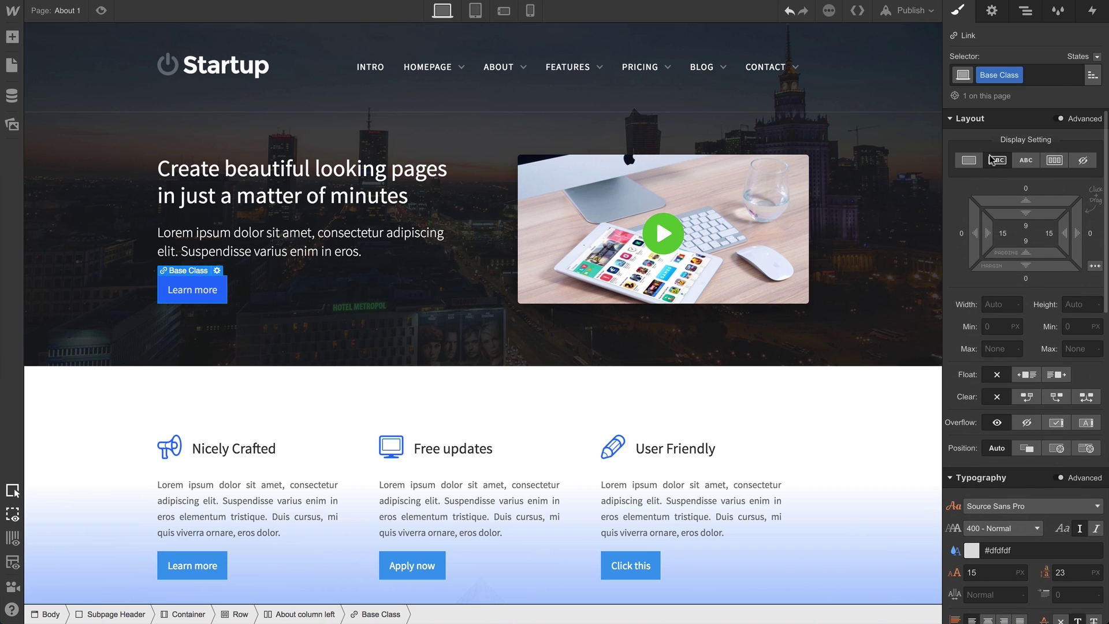
{"action": "left_click_drag", "start_coordinate": [988, 233], "coordinate": [1039, 222]}
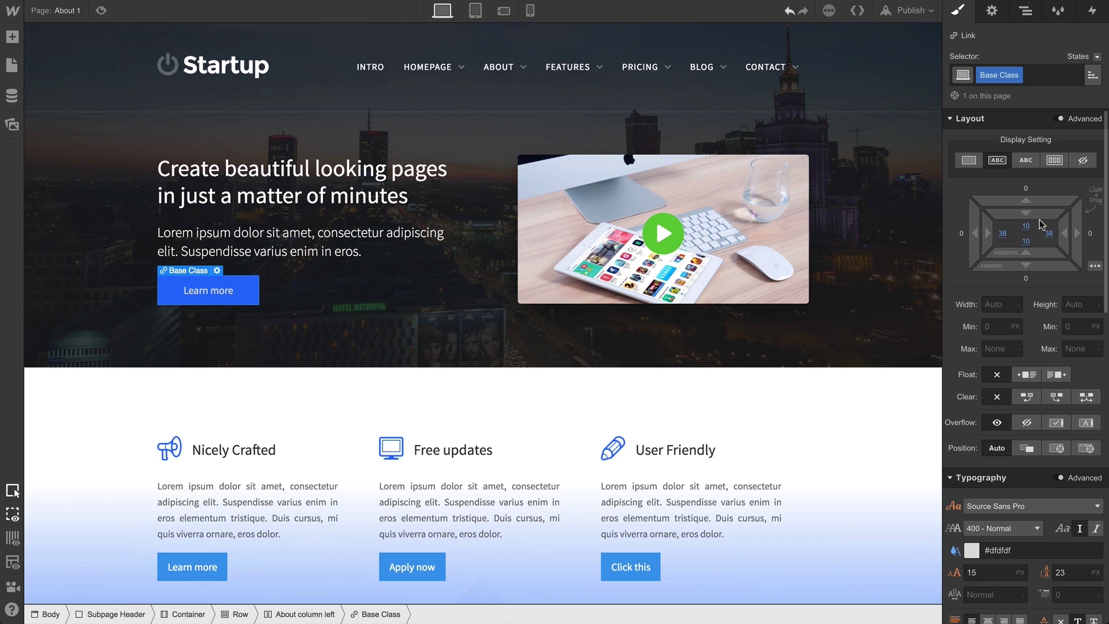
{"action": "scroll", "coordinate": [1040, 289], "scroll_direction": "down", "scroll_amount": 8}
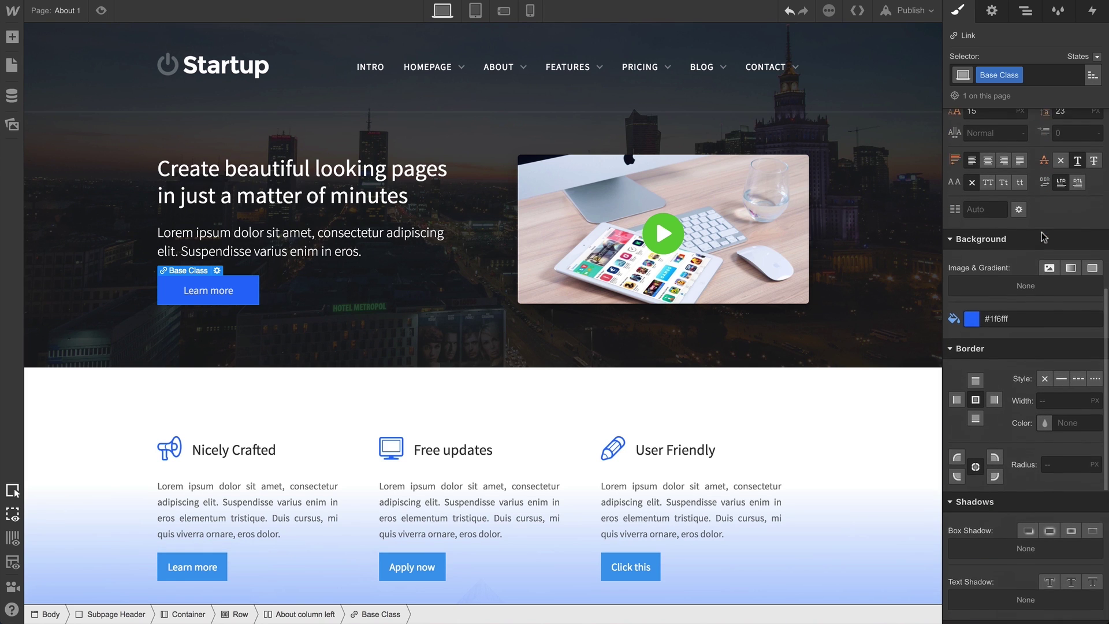
{"action": "left_click", "coordinate": [1053, 448]}
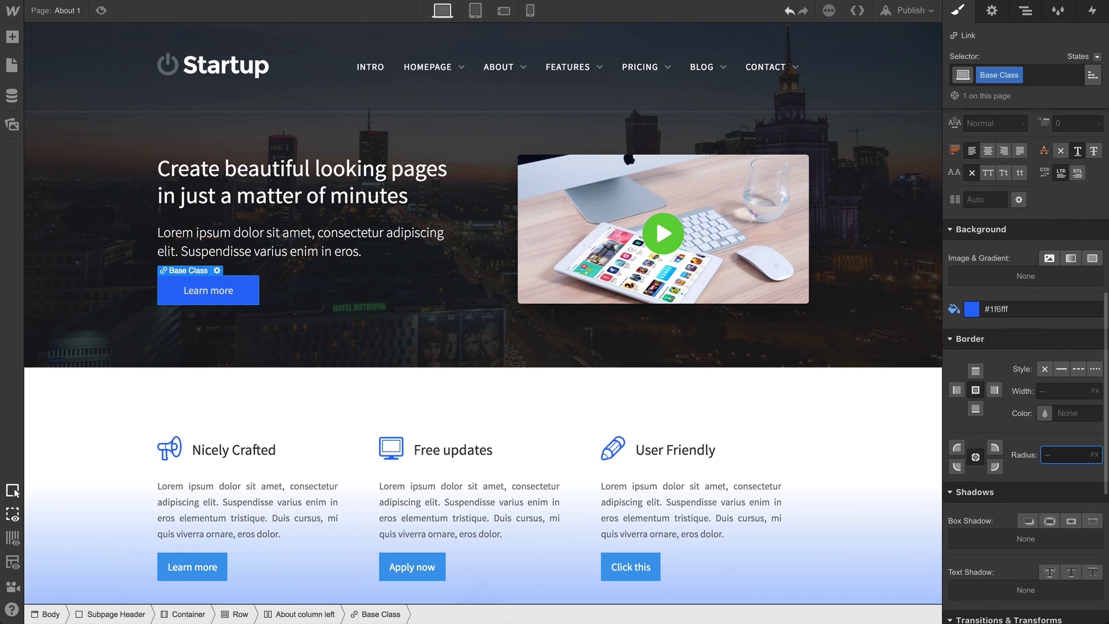
{"action": "type", "text": "4"}
{"action": "key", "text": "Return"}
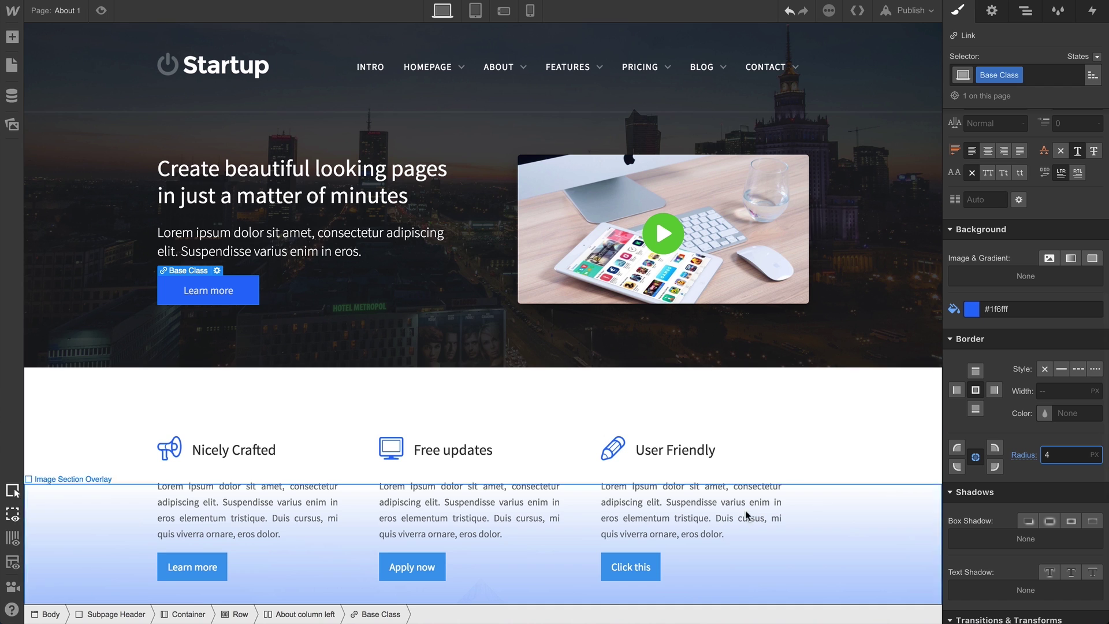
Step: Apply the existing Base Class to the lower Learn more and Apply now buttons
{"action": "left_click", "coordinate": [227, 569]}
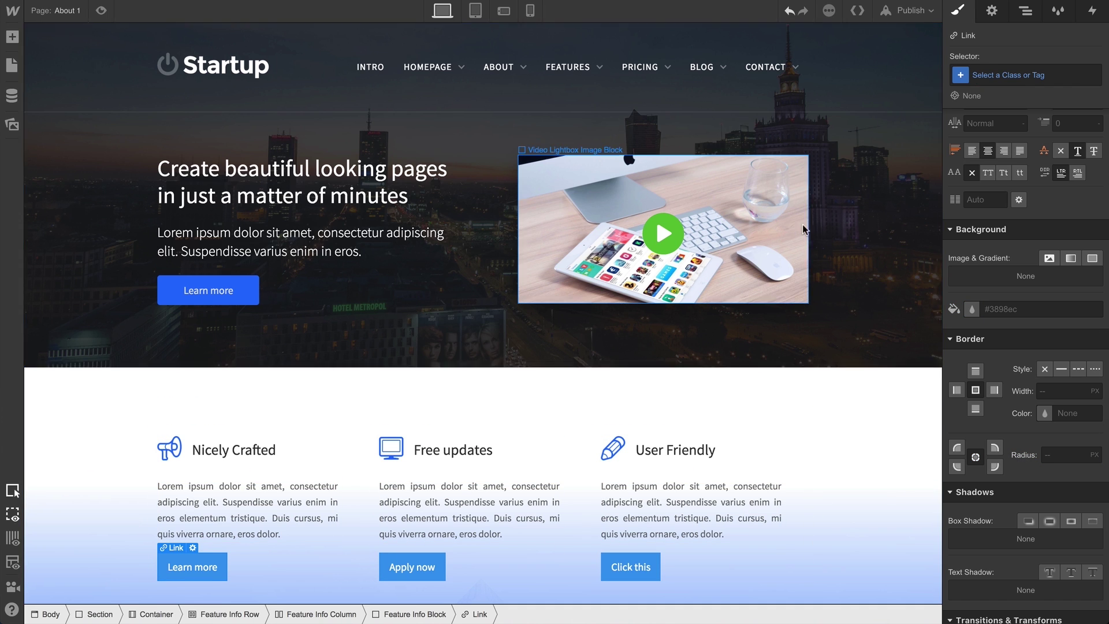
{"action": "left_click", "coordinate": [1028, 75]}
{"action": "type", "text": "base"}
{"action": "key", "text": "Down"}
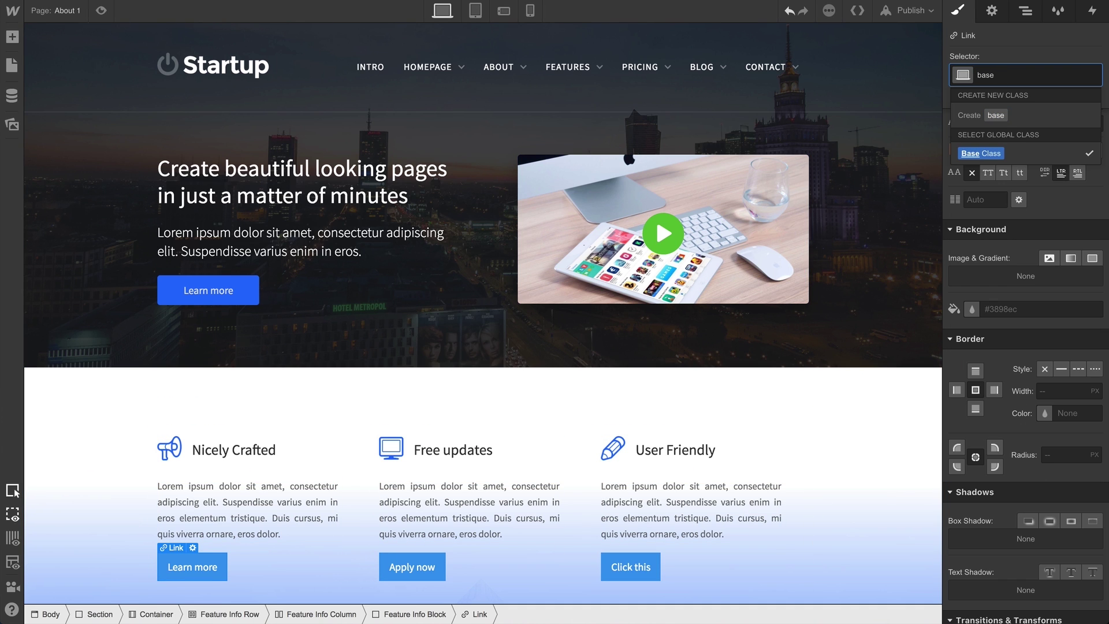
{"action": "key", "text": "Return"}
{"action": "left_click", "coordinate": [425, 564]}
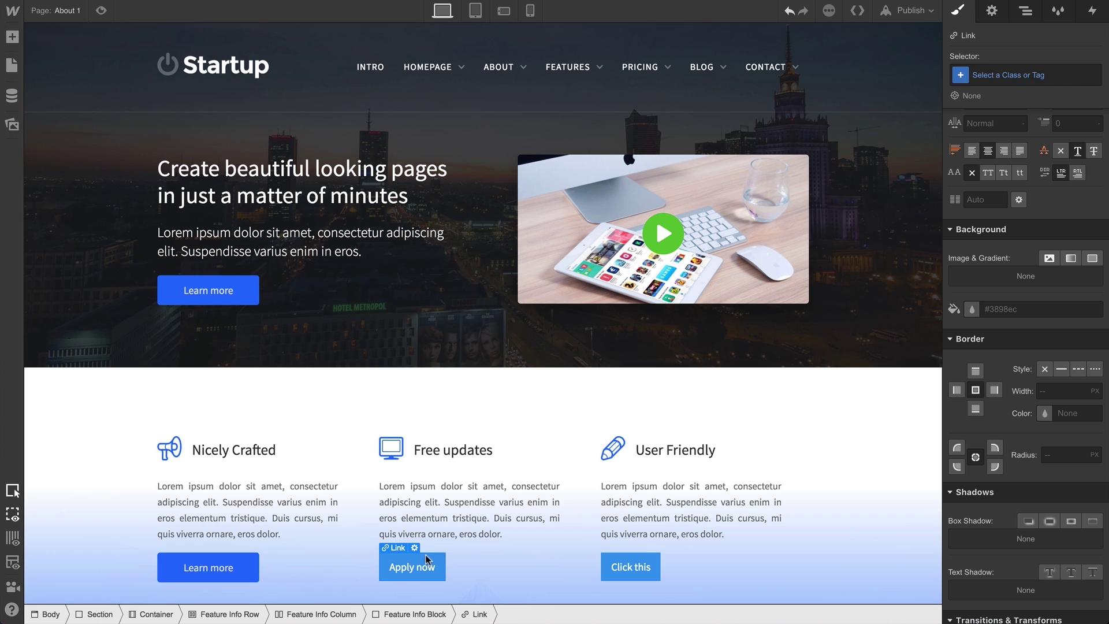
{"action": "left_click", "coordinate": [1021, 75]}
{"action": "type", "text": "base"}
{"action": "key", "text": "Down"}
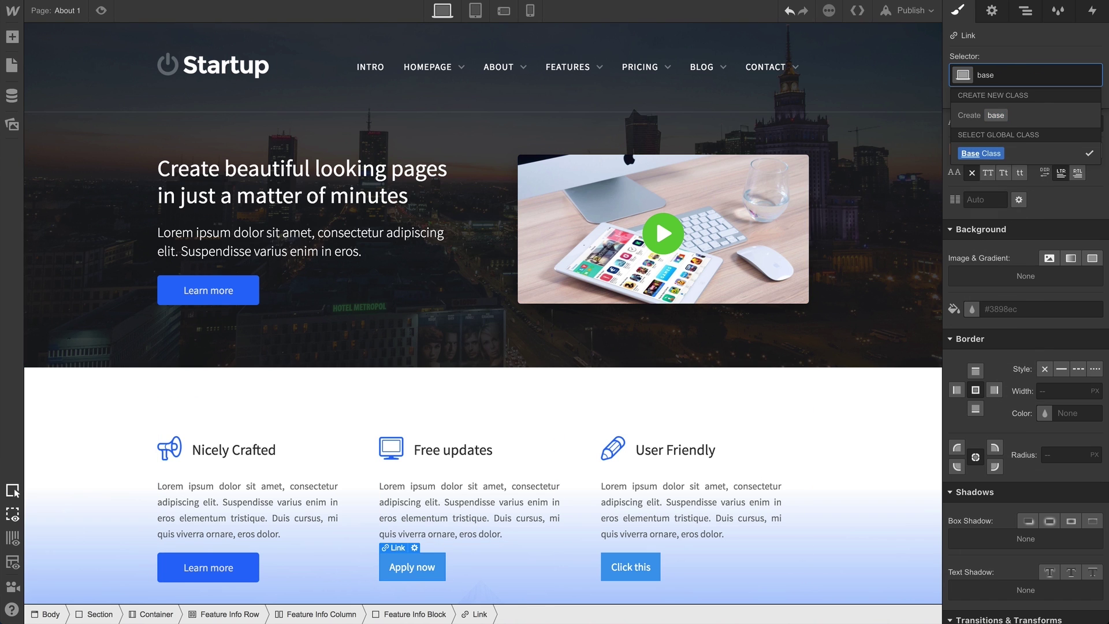
{"action": "key", "text": "Return"}
Step: Apply Base Class to the Click this and Sign Up now buttons as well
{"action": "left_click", "coordinate": [635, 569]}
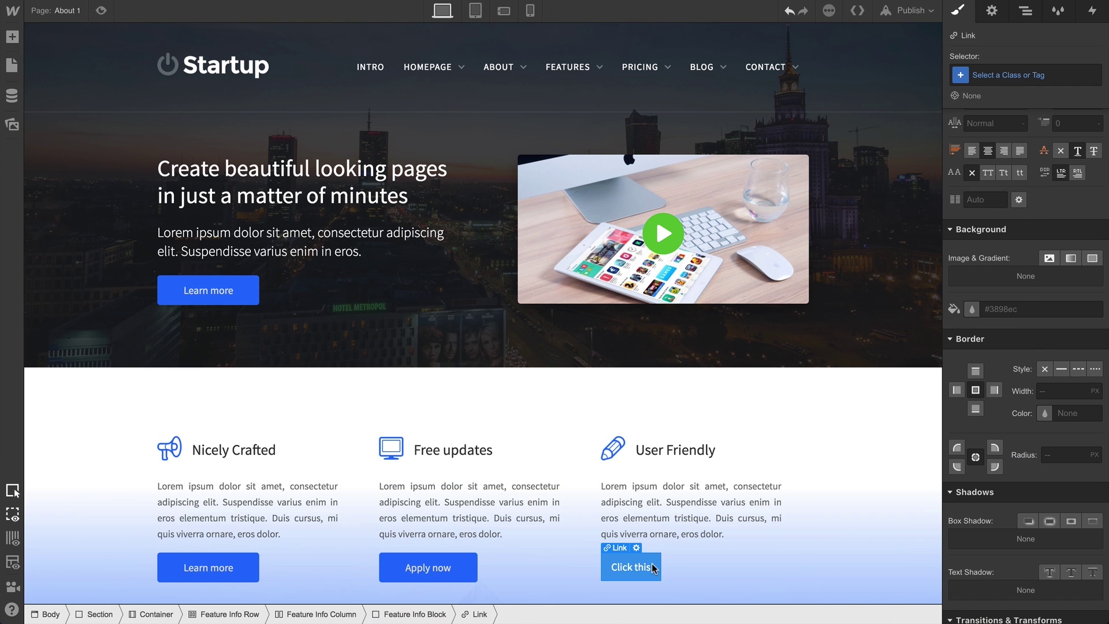
{"action": "left_click", "coordinate": [1070, 71]}
{"action": "type", "text": "base"}
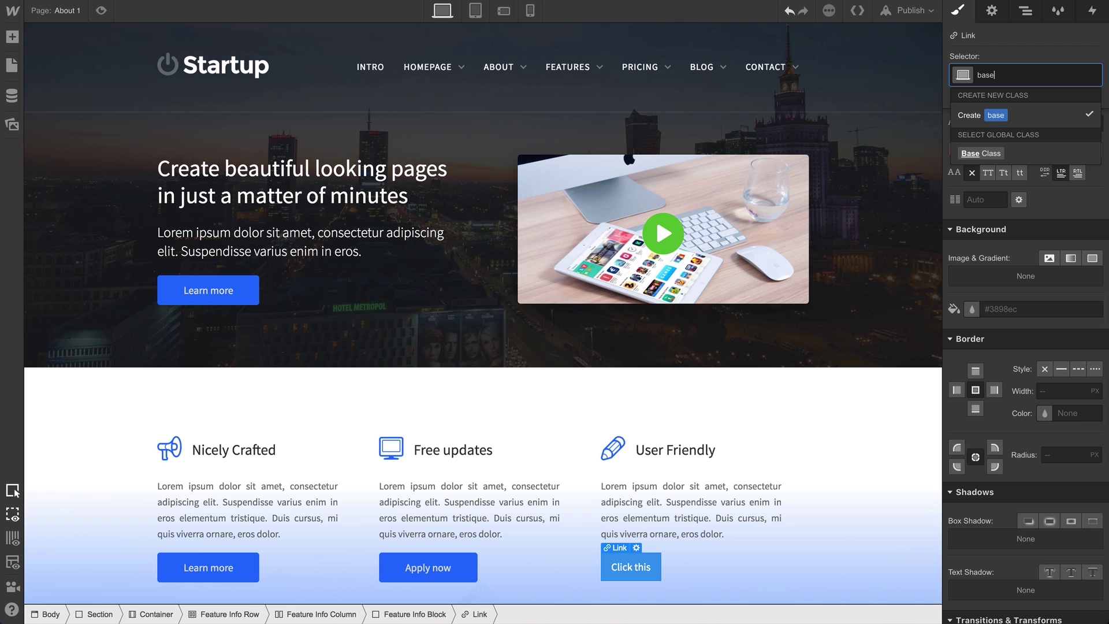
{"action": "key", "text": "Down"}
{"action": "key", "text": "Return"}
{"action": "scroll", "coordinate": [484, 438], "scroll_direction": "down", "scroll_amount": 5}
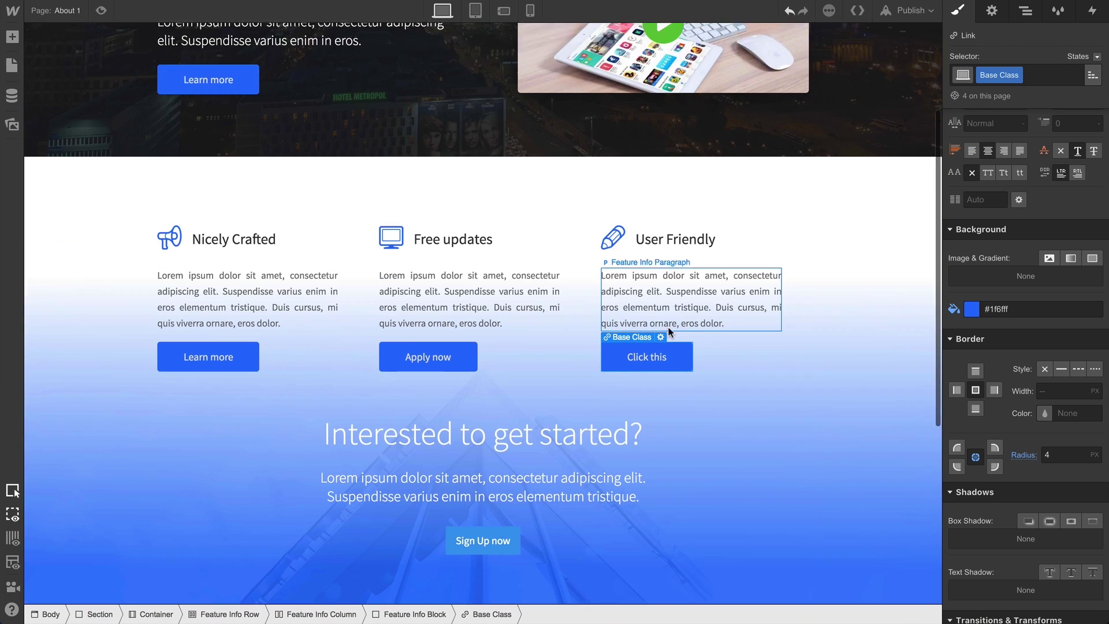
{"action": "left_click", "coordinate": [482, 483]}
{"action": "left_click", "coordinate": [1028, 75]}
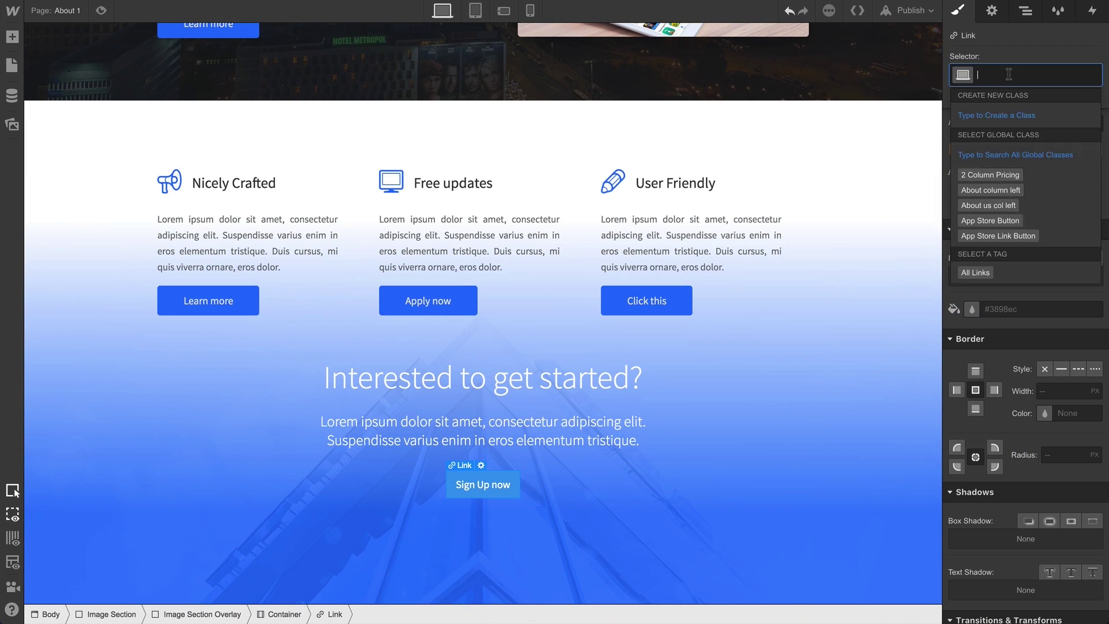
{"action": "type", "text": "base"}
{"action": "key", "text": "Down"}
{"action": "key", "text": "Return"}
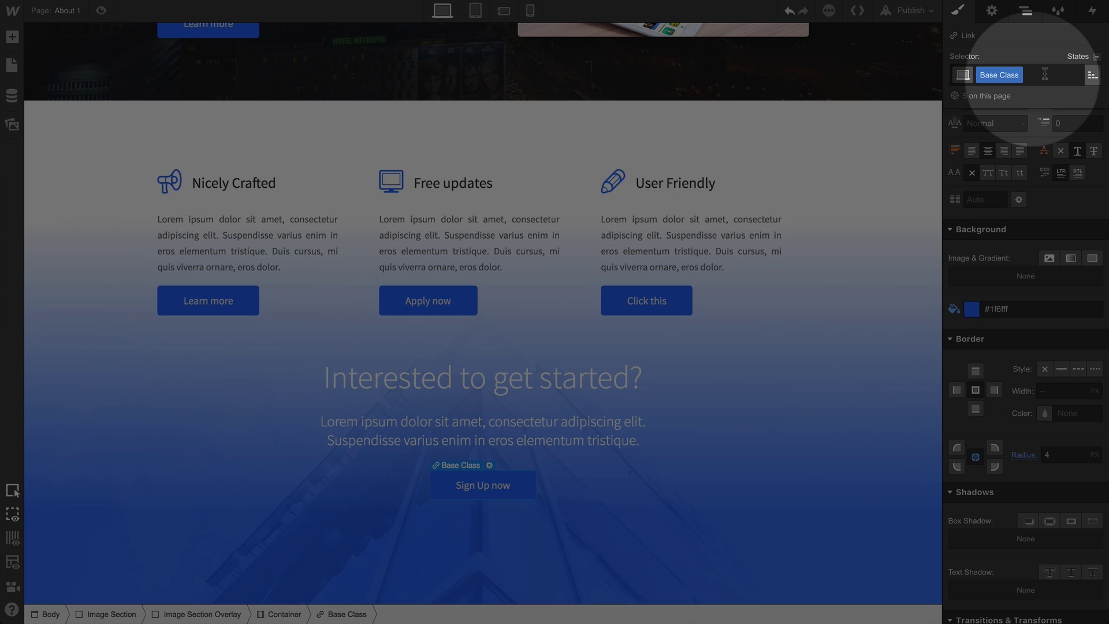
{"action": "left_click", "coordinate": [1045, 74]}
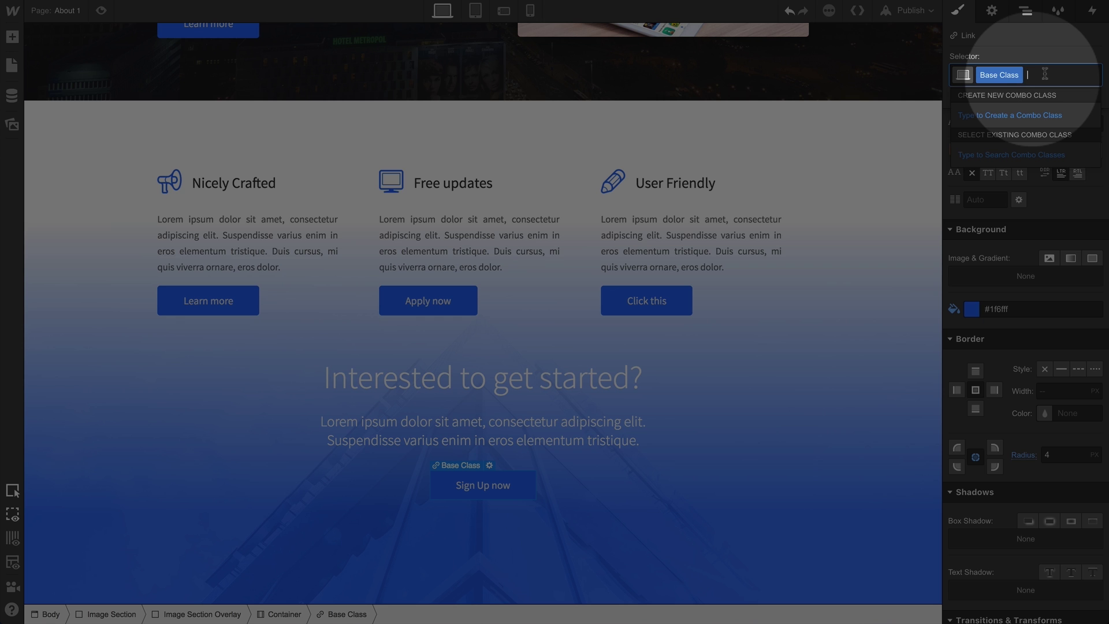
{"action": "type", "text": "Combo Class"}
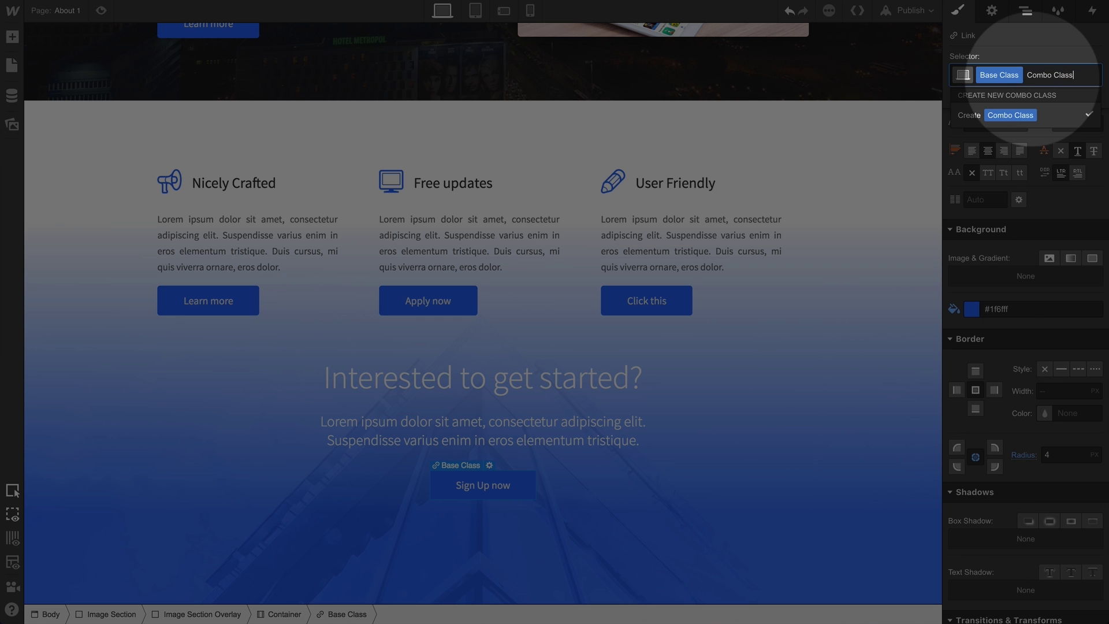
{"action": "key", "text": "Return"}
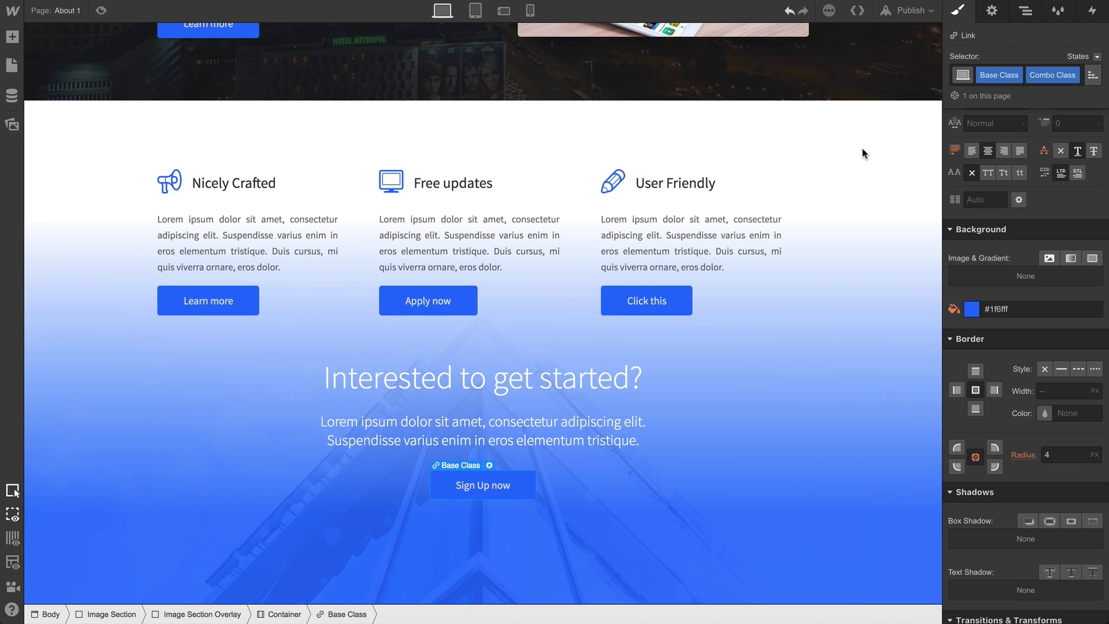
{"action": "left_click", "coordinate": [653, 300]}
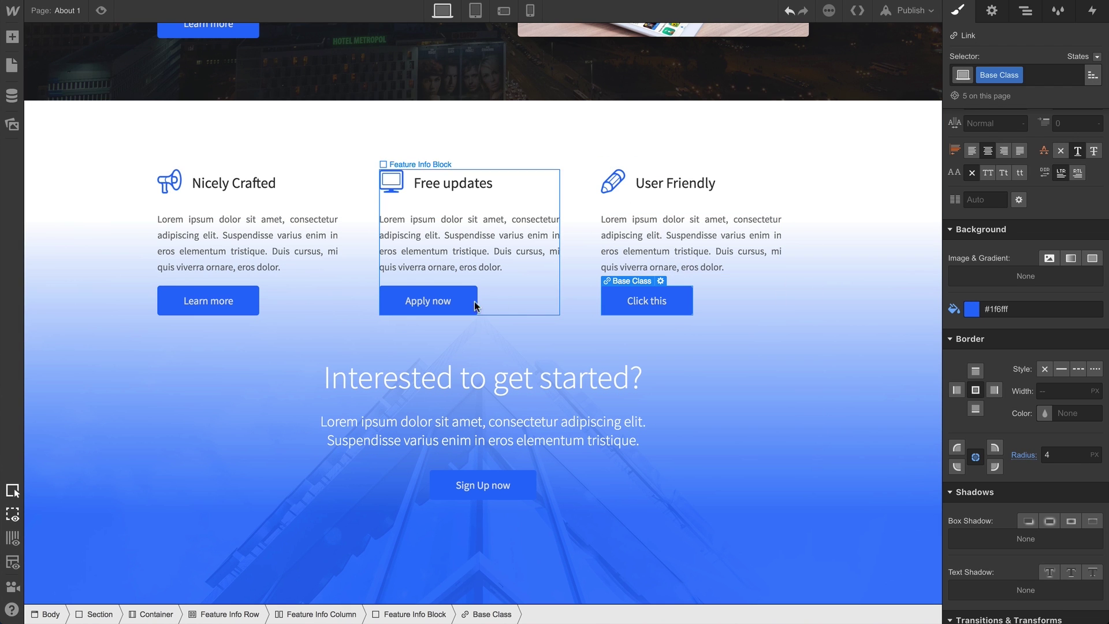
{"action": "left_click", "coordinate": [448, 301]}
{"action": "left_click", "coordinate": [241, 305]}
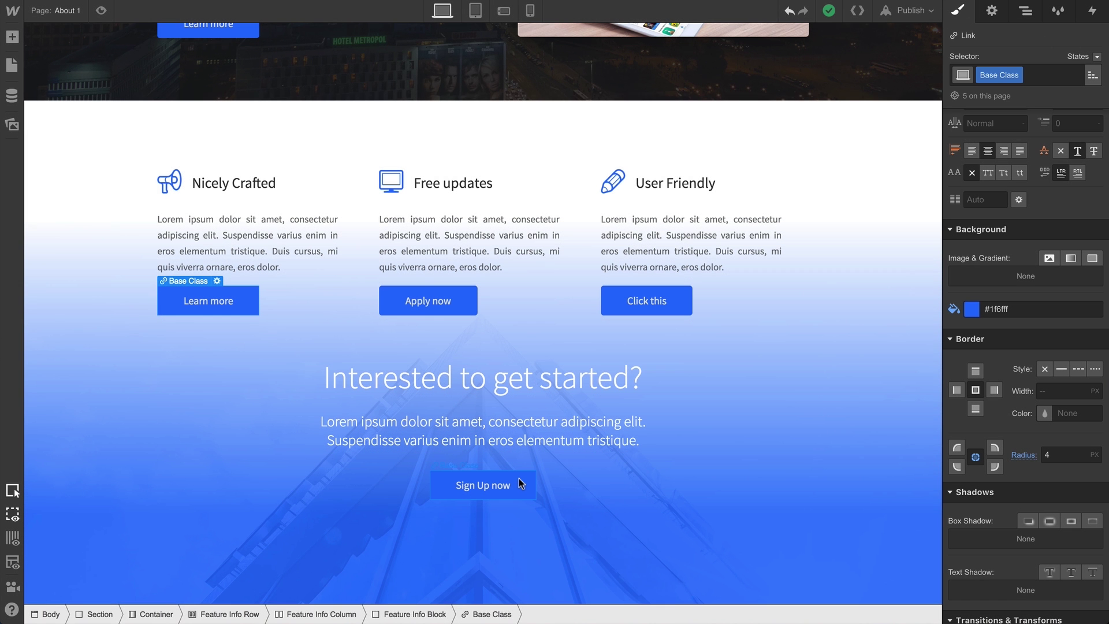
{"action": "left_click", "coordinate": [519, 481]}
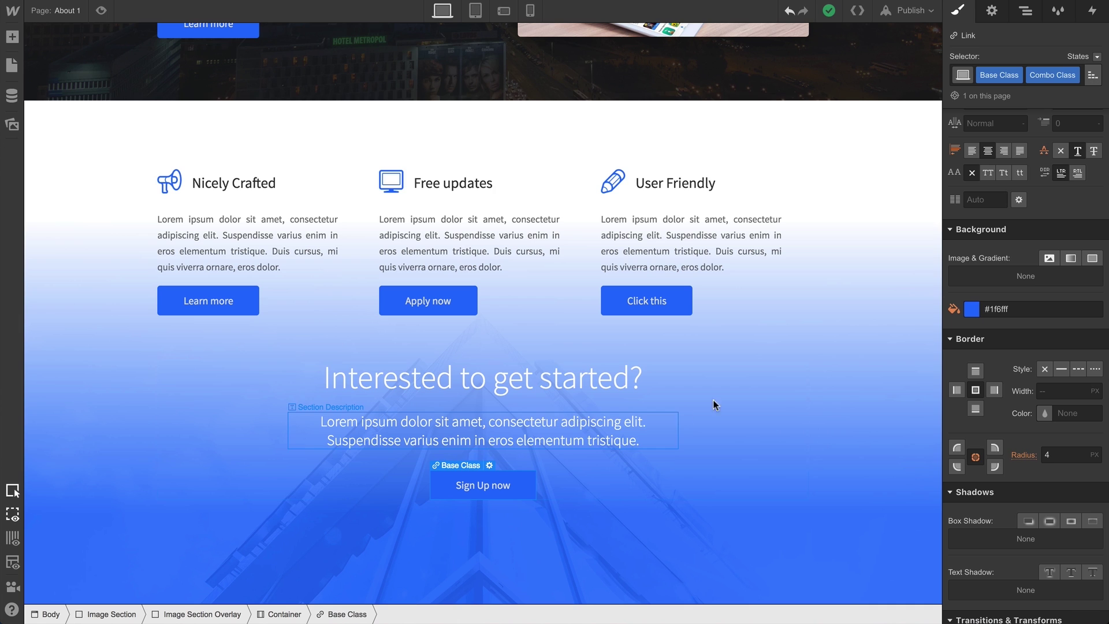
{"action": "scroll", "coordinate": [1012, 328], "scroll_direction": "up", "scroll_amount": 1}
{"action": "scroll", "coordinate": [1012, 331], "scroll_direction": "up", "scroll_amount": 8}
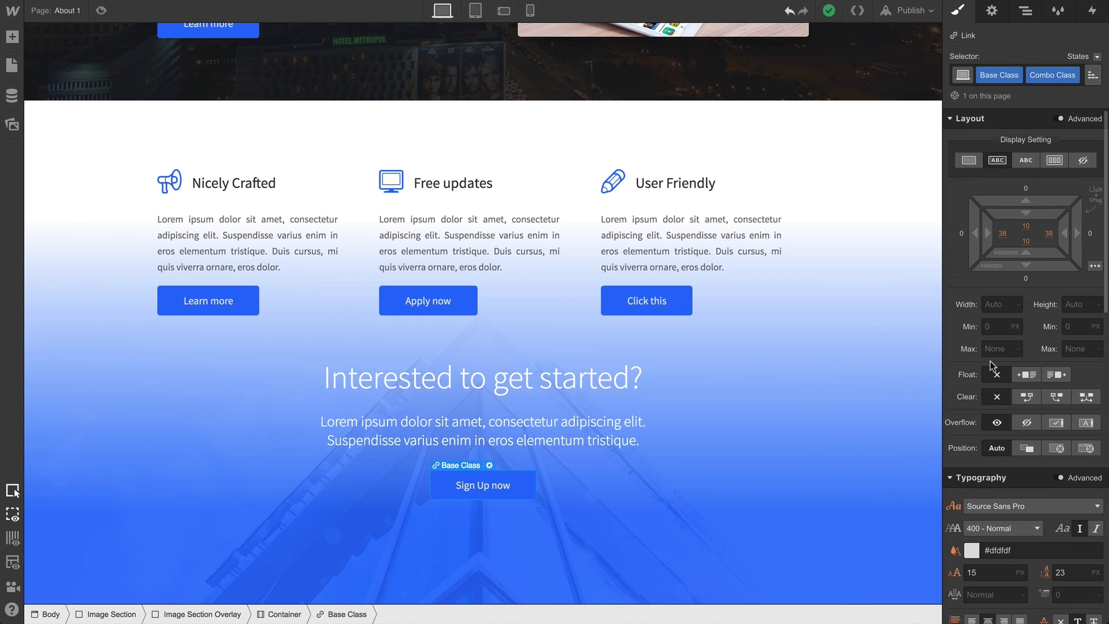
{"action": "scroll", "coordinate": [991, 366], "scroll_direction": "down", "scroll_amount": 10}
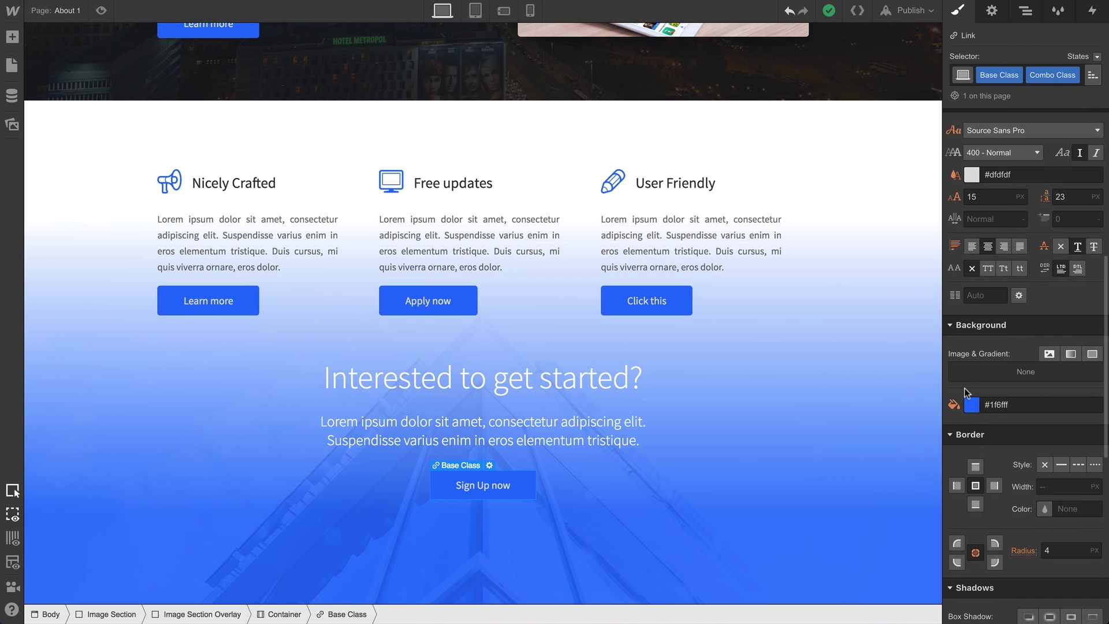
{"action": "left_click", "coordinate": [955, 405]}
{"action": "left_click", "coordinate": [956, 406]}
{"action": "left_click", "coordinate": [954, 174]}
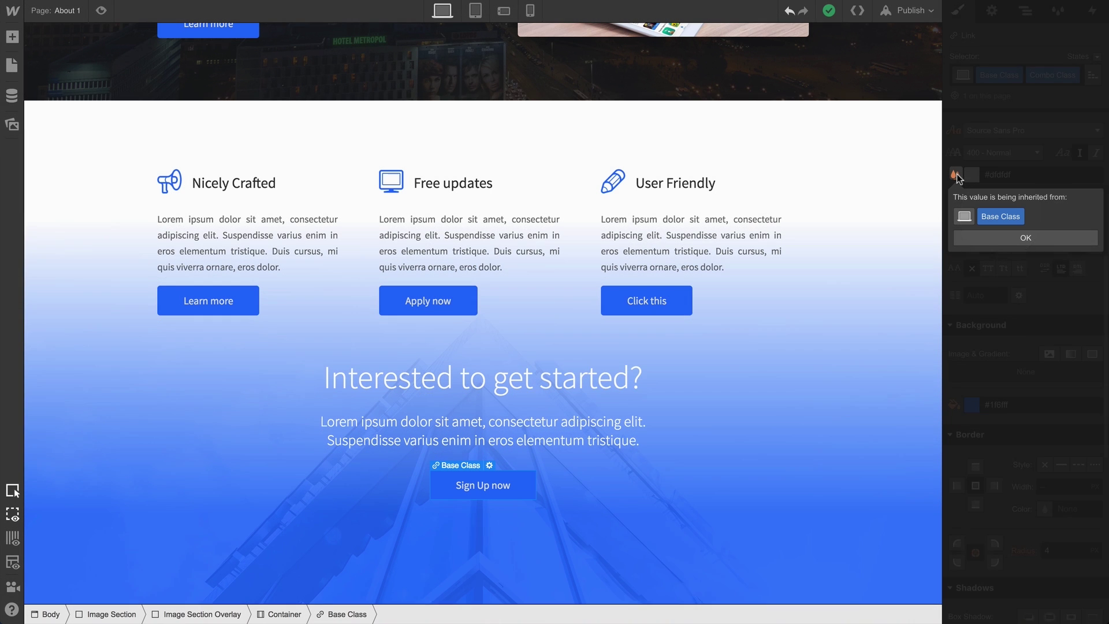
{"action": "left_click", "coordinate": [957, 174]}
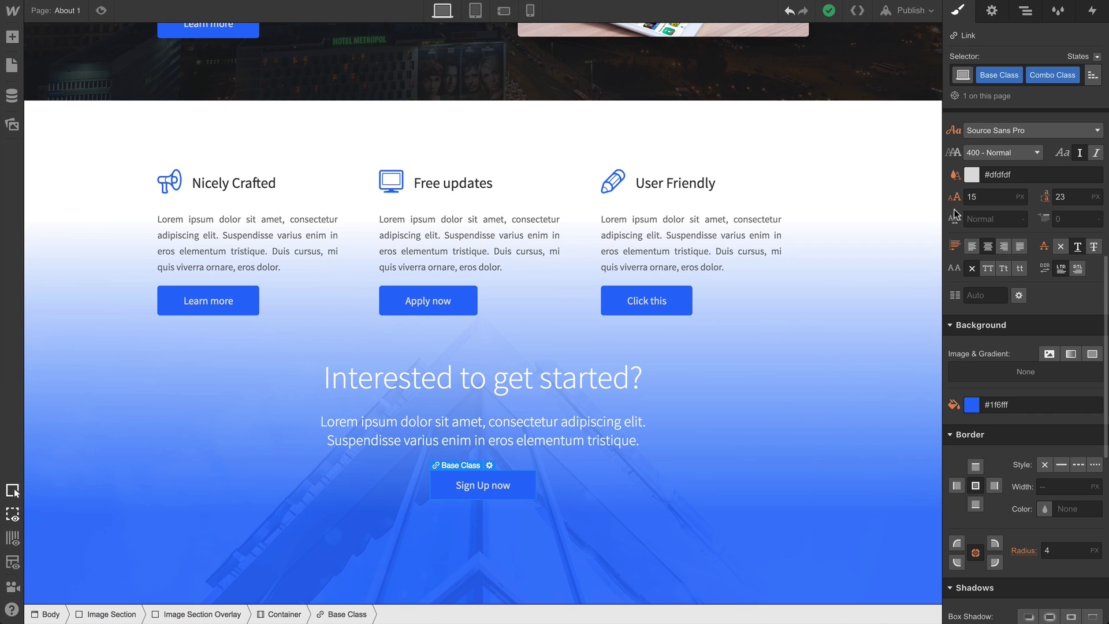
Step: Give the Sign Up now combo class a white background and Royal Blue #1f6fff text
{"action": "left_click", "coordinate": [971, 405]}
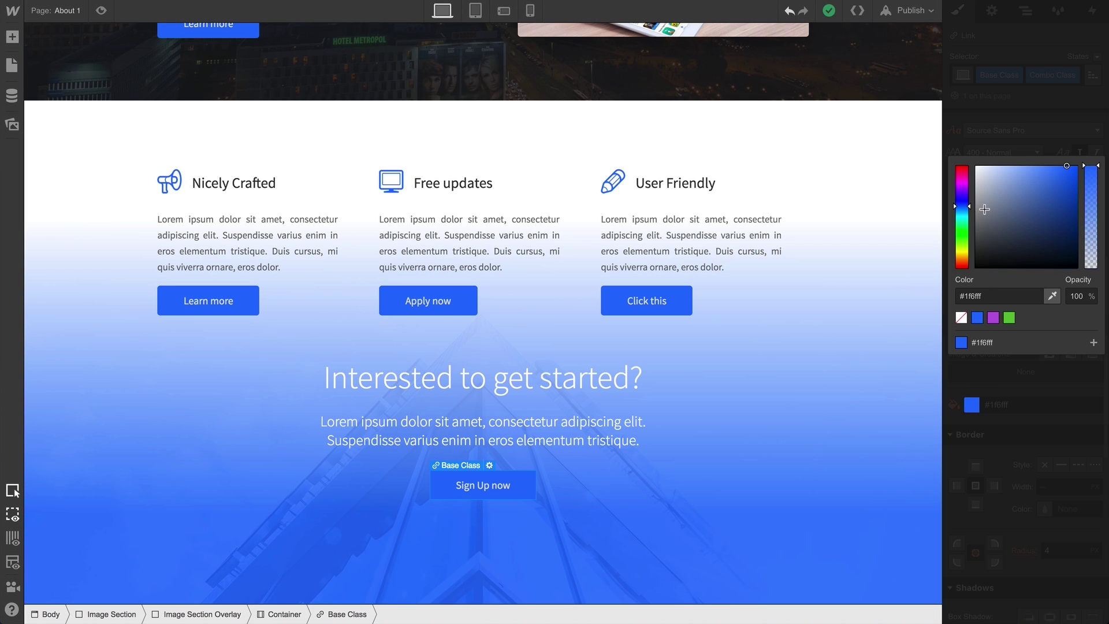
{"action": "left_click_drag", "start_coordinate": [985, 209], "coordinate": [973, 164]}
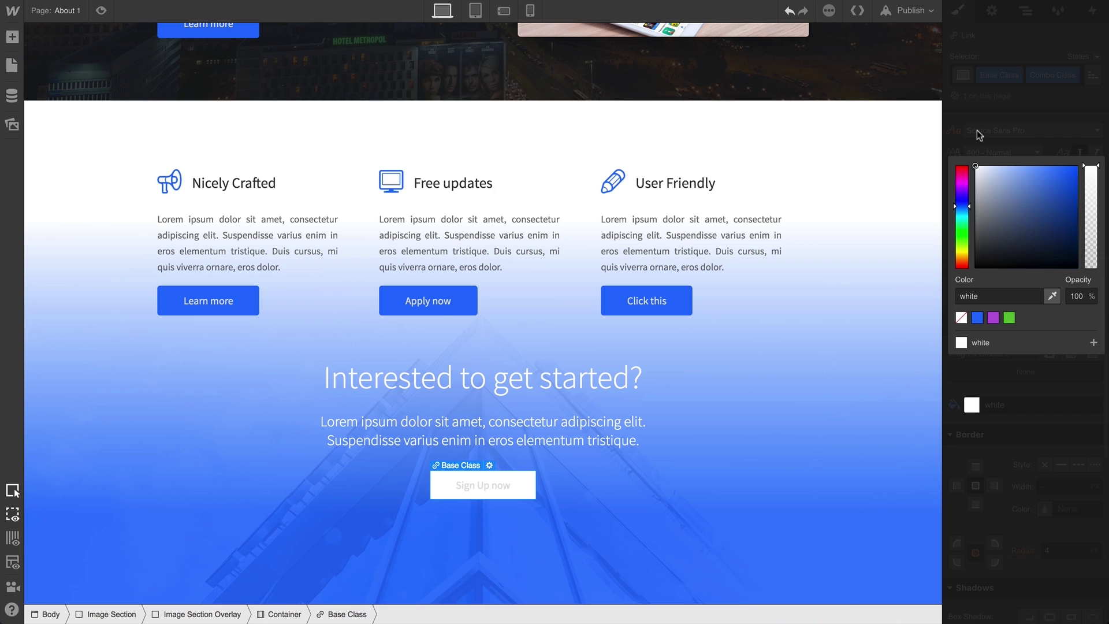
{"action": "left_click", "coordinate": [976, 130]}
{"action": "left_click", "coordinate": [973, 174]}
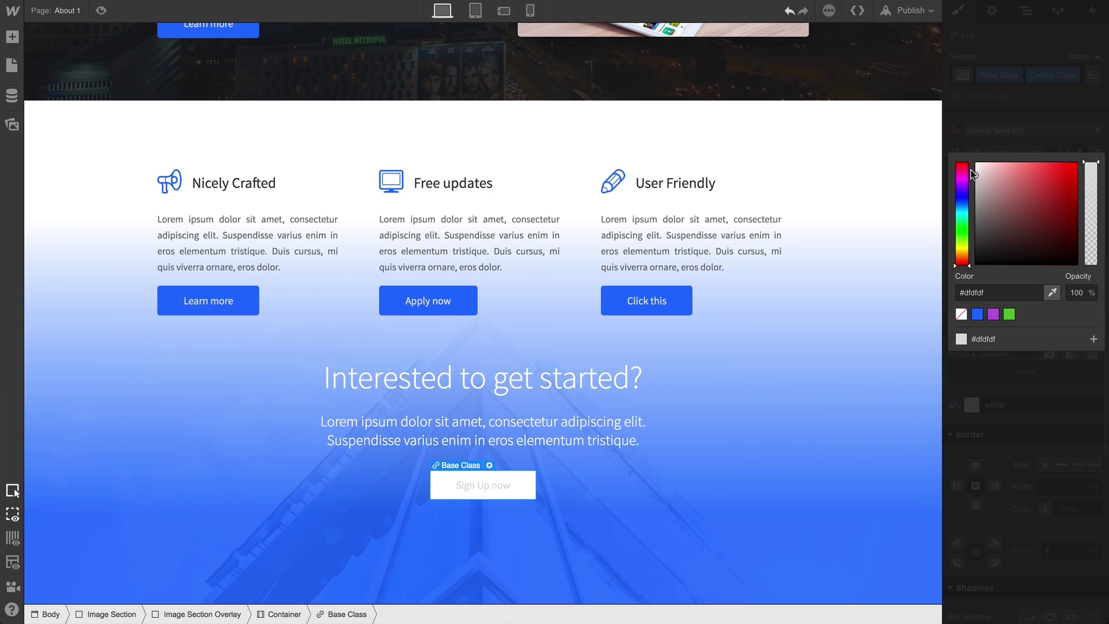
{"action": "left_click", "coordinate": [977, 314]}
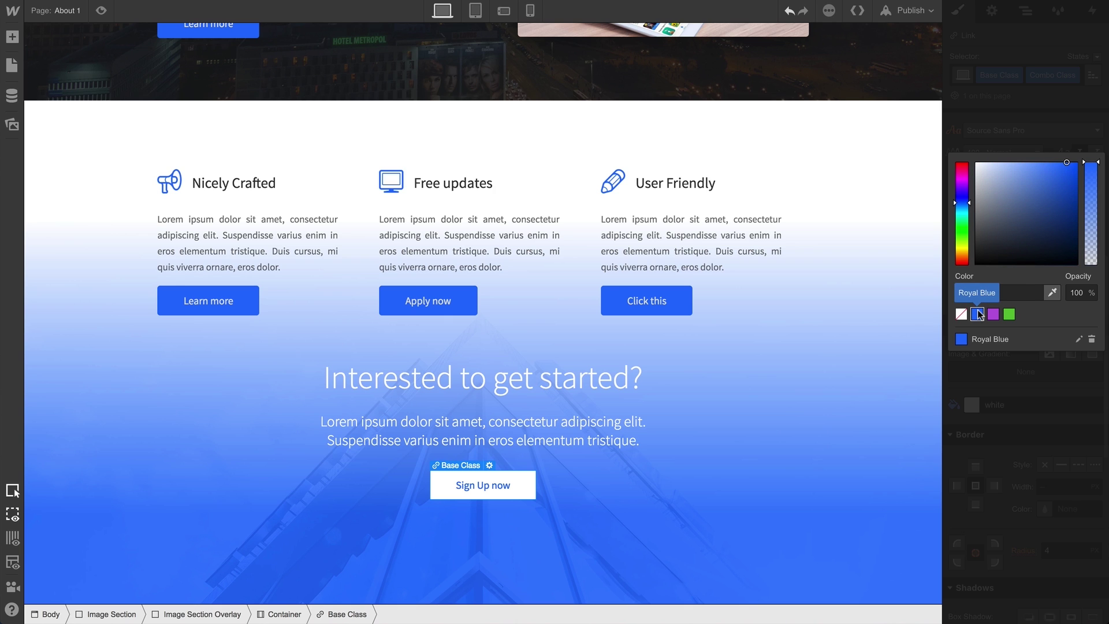
{"action": "left_click", "coordinate": [997, 137]}
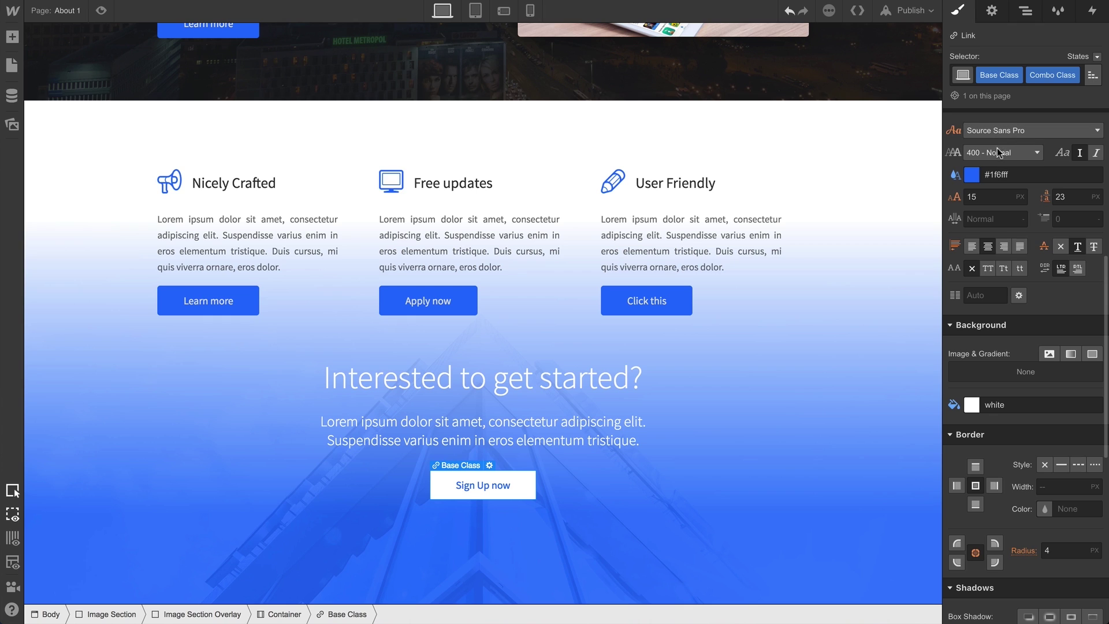
Step: Make the Sign Up label uppercase, previewing blue, purple and green backgrounds before restoring white
{"action": "left_click", "coordinate": [988, 269]}
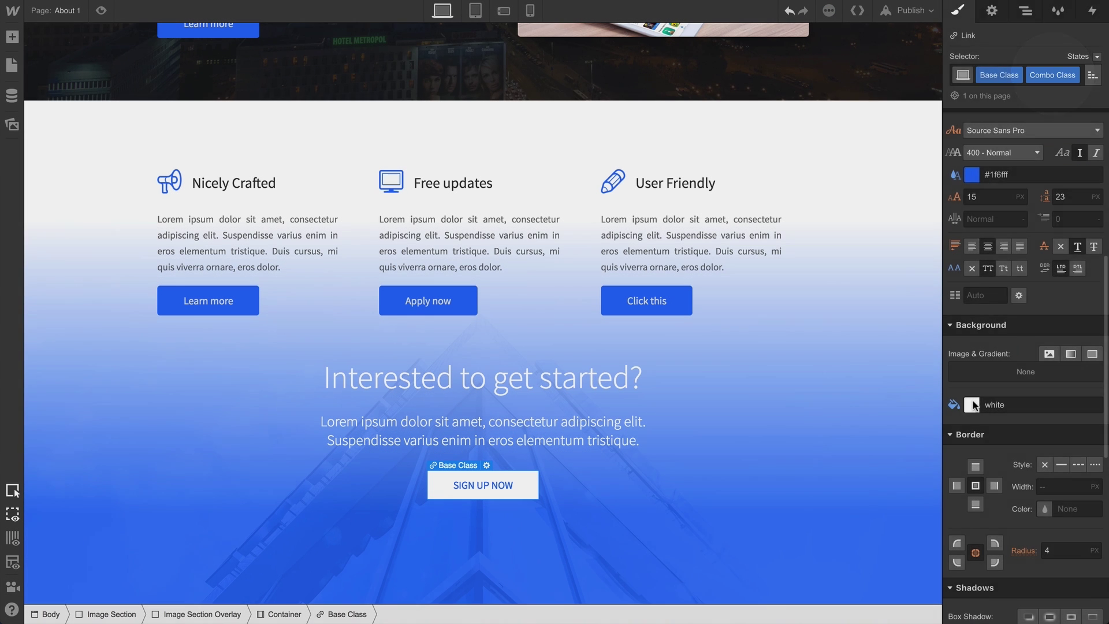
{"action": "left_click", "coordinate": [972, 404]}
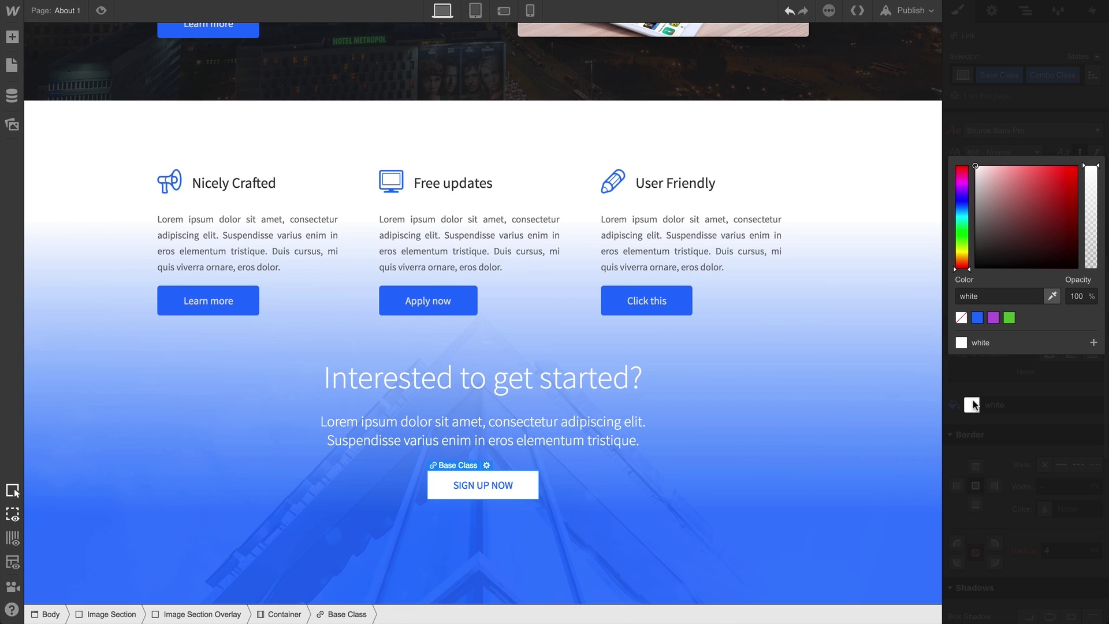
{"action": "left_click", "coordinate": [980, 319]}
{"action": "left_click", "coordinate": [995, 320]}
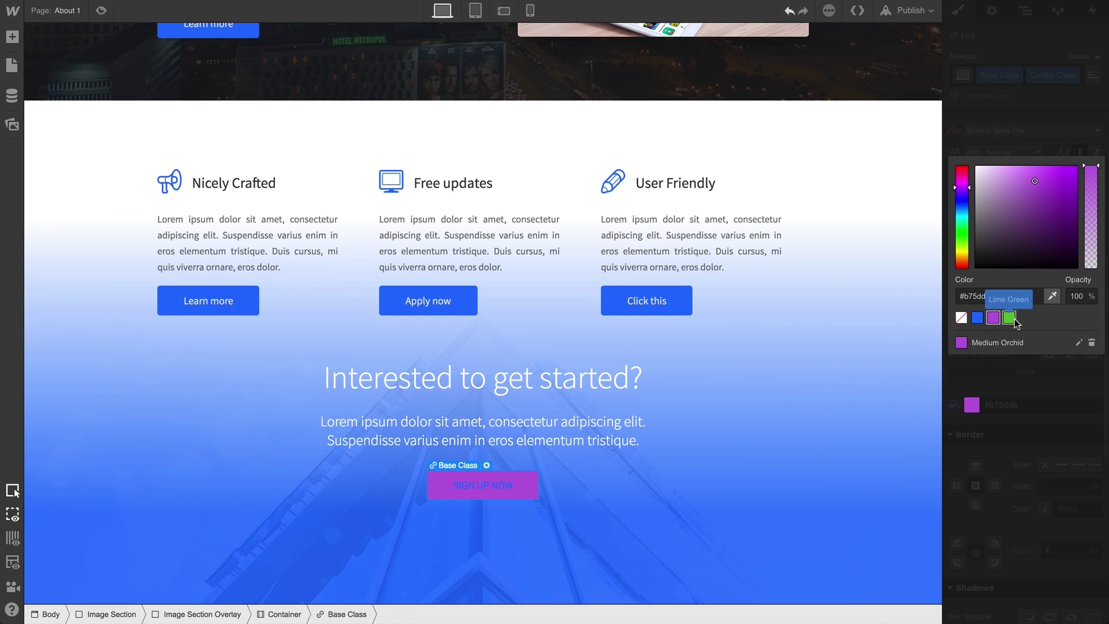
{"action": "left_click", "coordinate": [1011, 319]}
{"action": "left_click_drag", "start_coordinate": [1000, 247], "coordinate": [976, 167]}
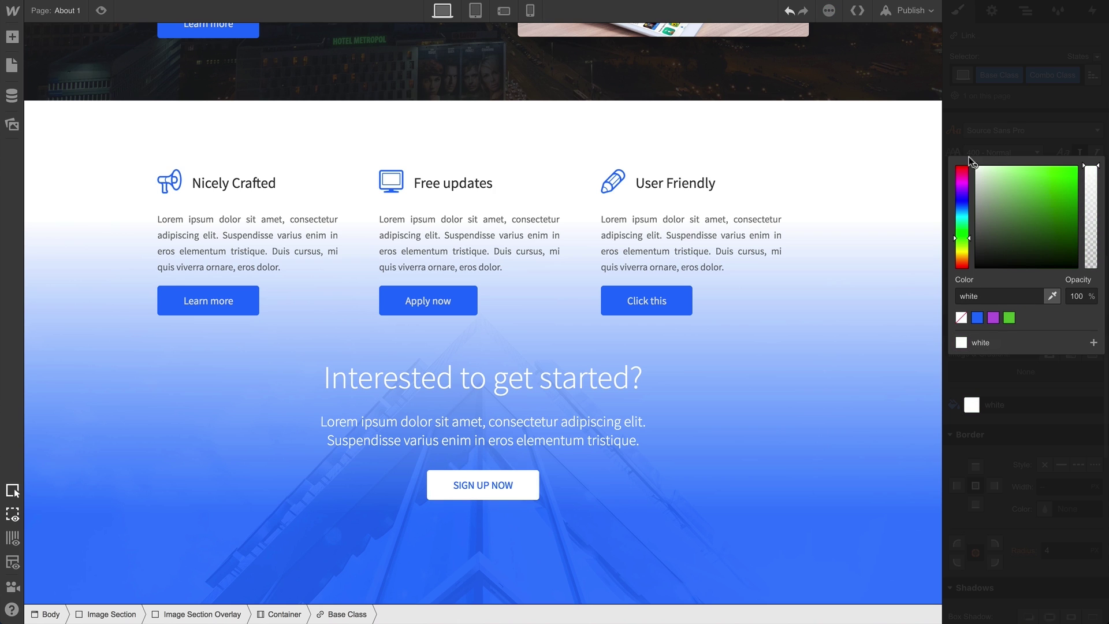
{"action": "left_click", "coordinate": [974, 148]}
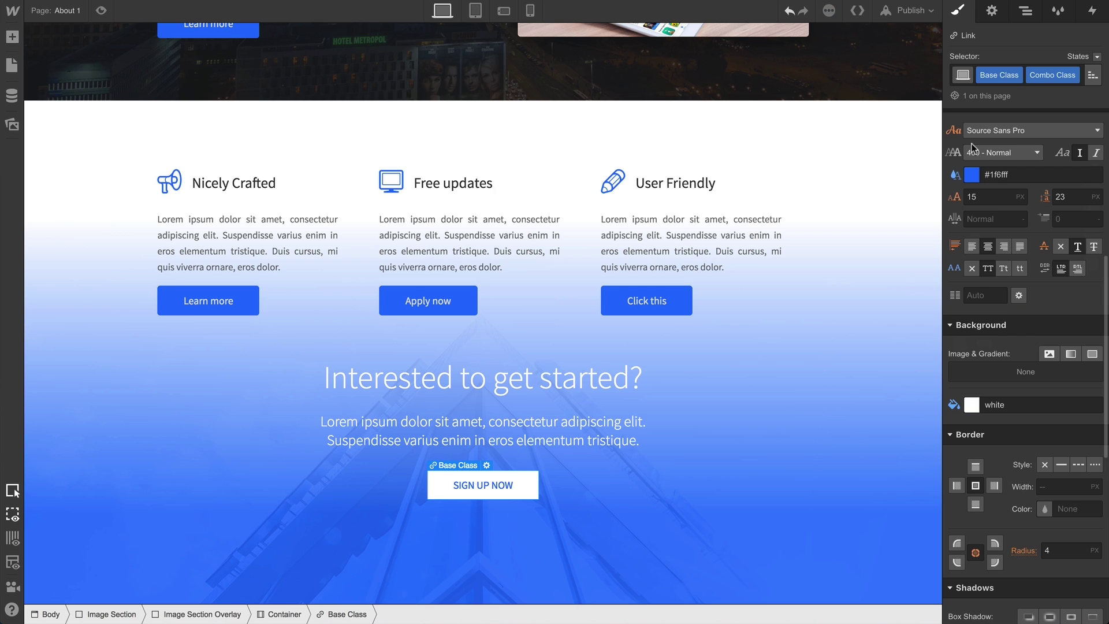
Step: Raise the Base Class font size from 15 to 17 px and check Sign Up now inherits it
{"action": "left_click", "coordinate": [648, 300]}
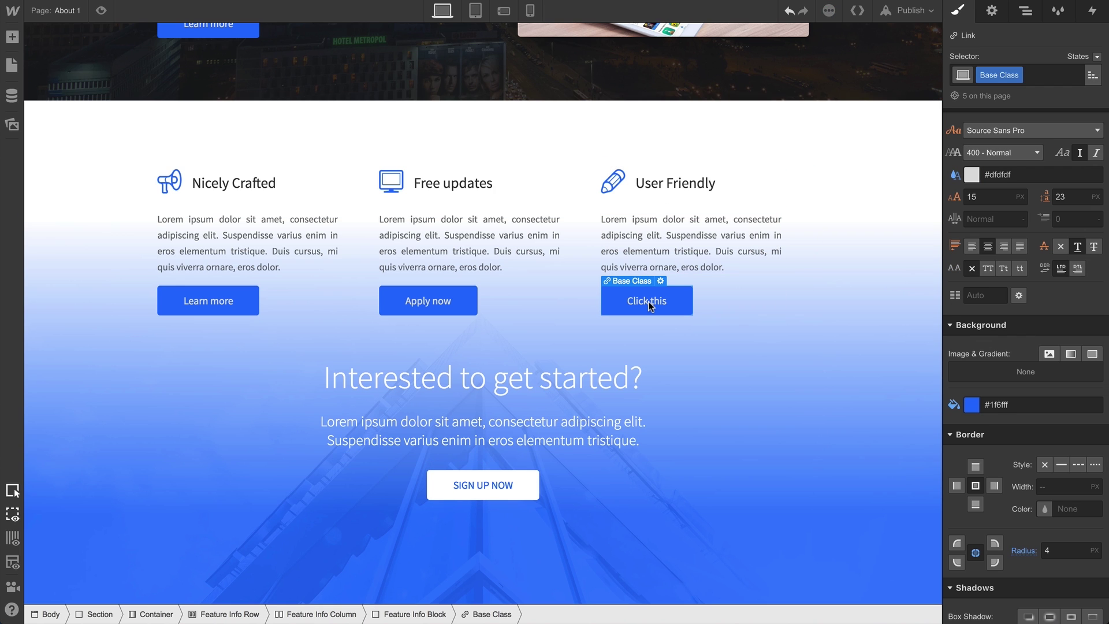
{"action": "left_click", "coordinate": [982, 195]}
{"action": "key", "text": "Up"}
{"action": "key", "text": "Up"}
{"action": "key", "text": "Up"}
{"action": "key", "text": "Up"}
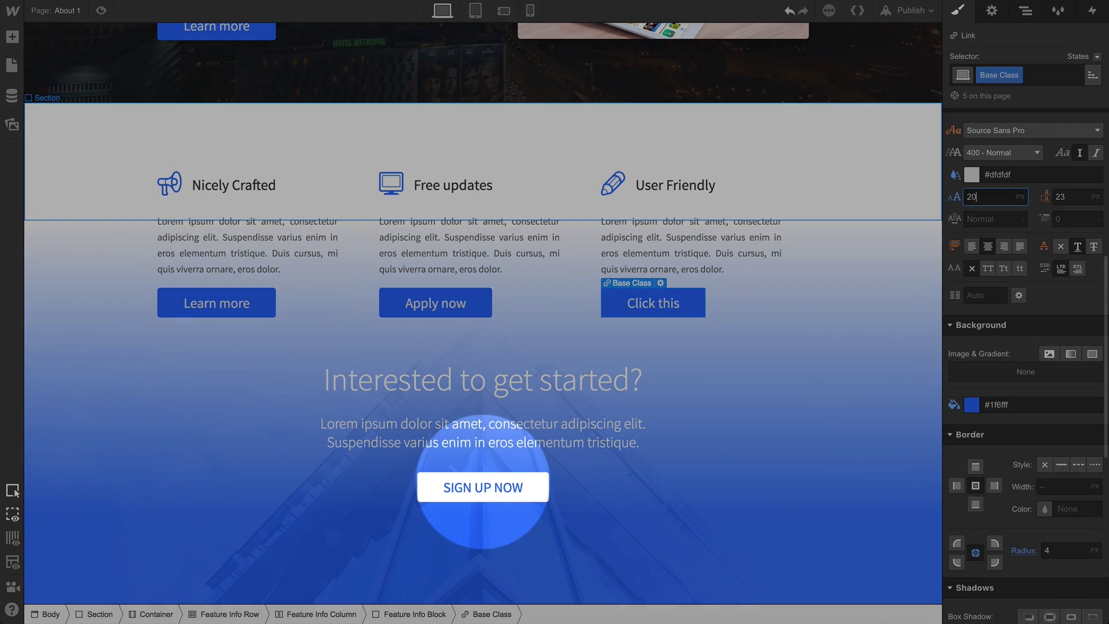
{"action": "key", "text": "Down"}
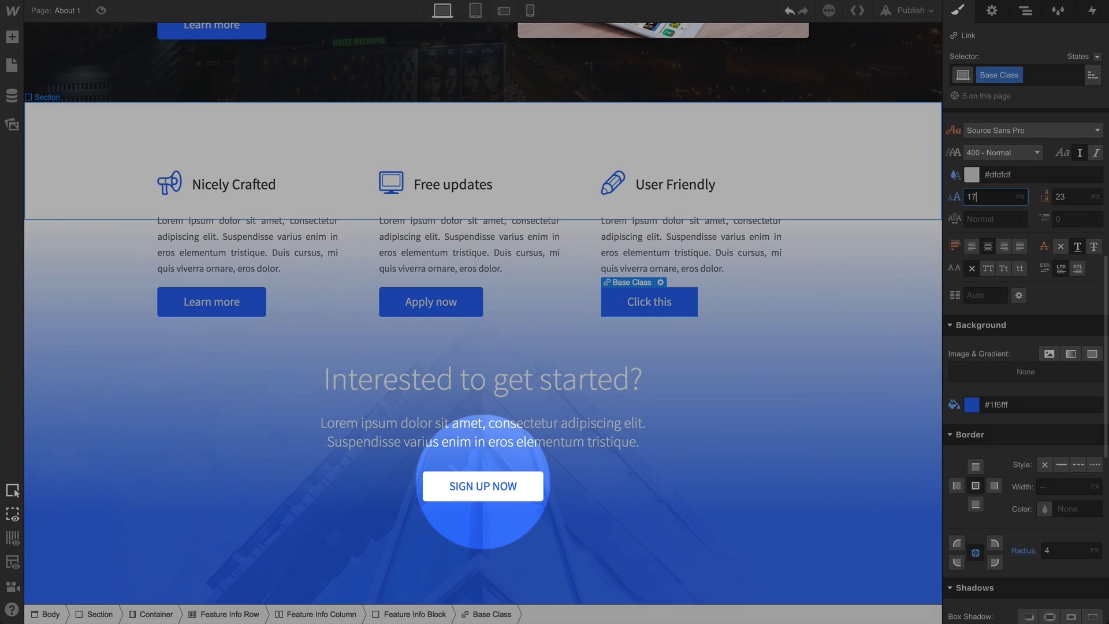
{"action": "key", "text": "Down"}
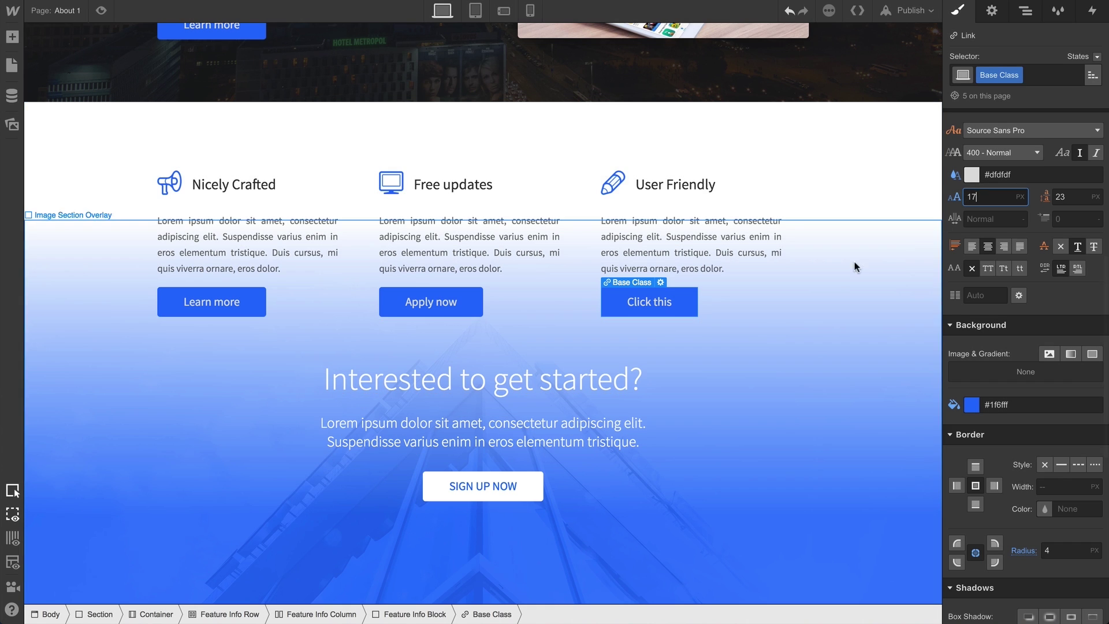
{"action": "left_click", "coordinate": [502, 484]}
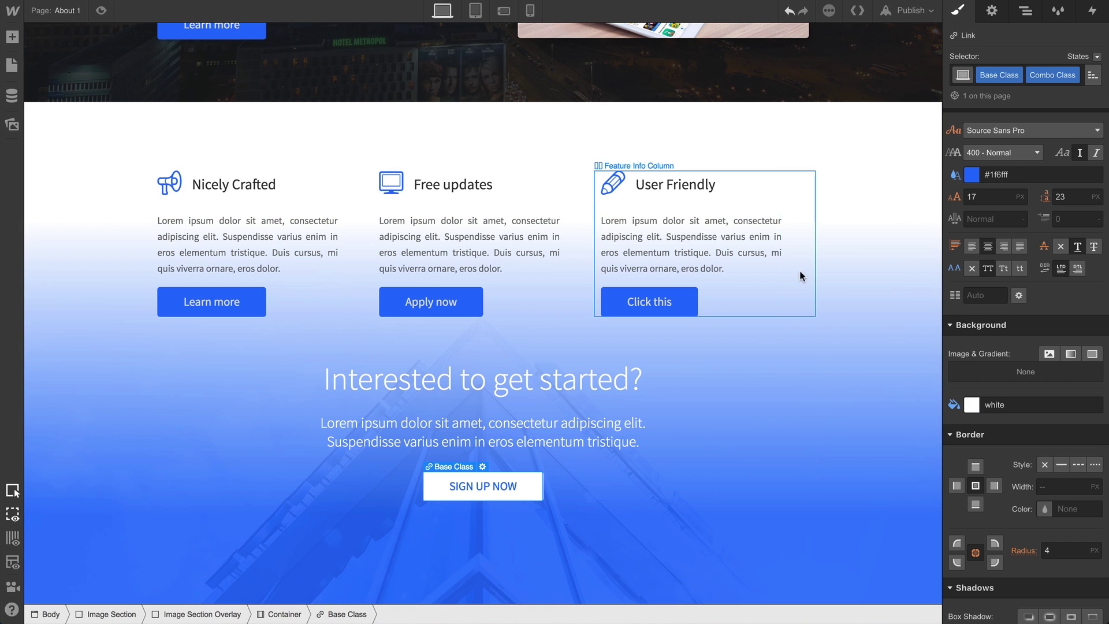
{"action": "left_click", "coordinate": [954, 198]}
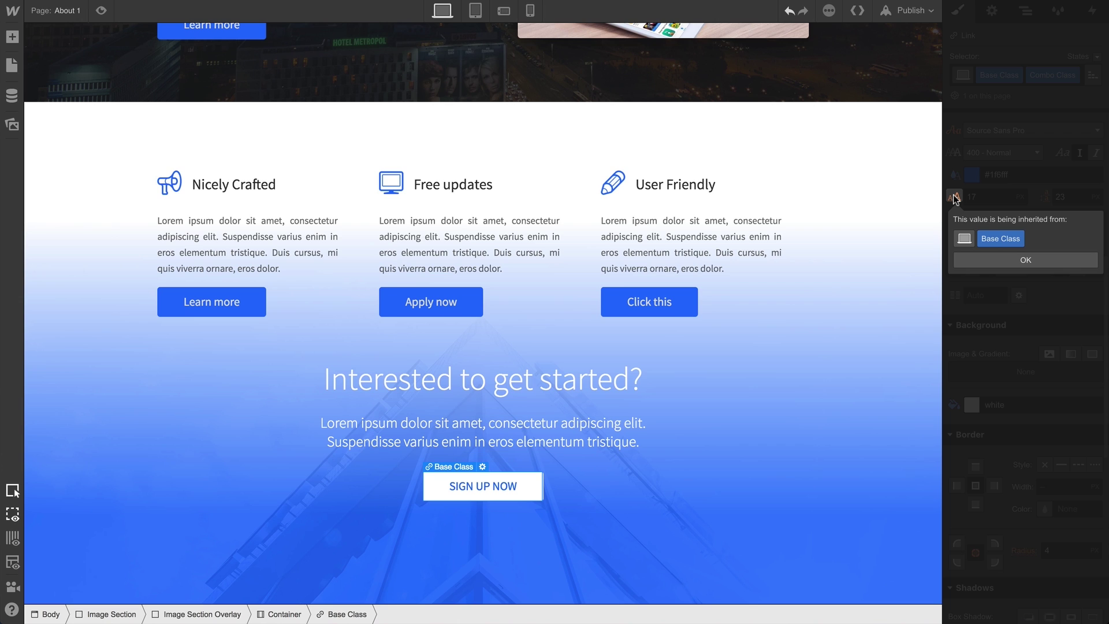
Step: Switch the Sign Up button's selector to editing Base Class and show the font family list
{"action": "left_click", "coordinate": [956, 200]}
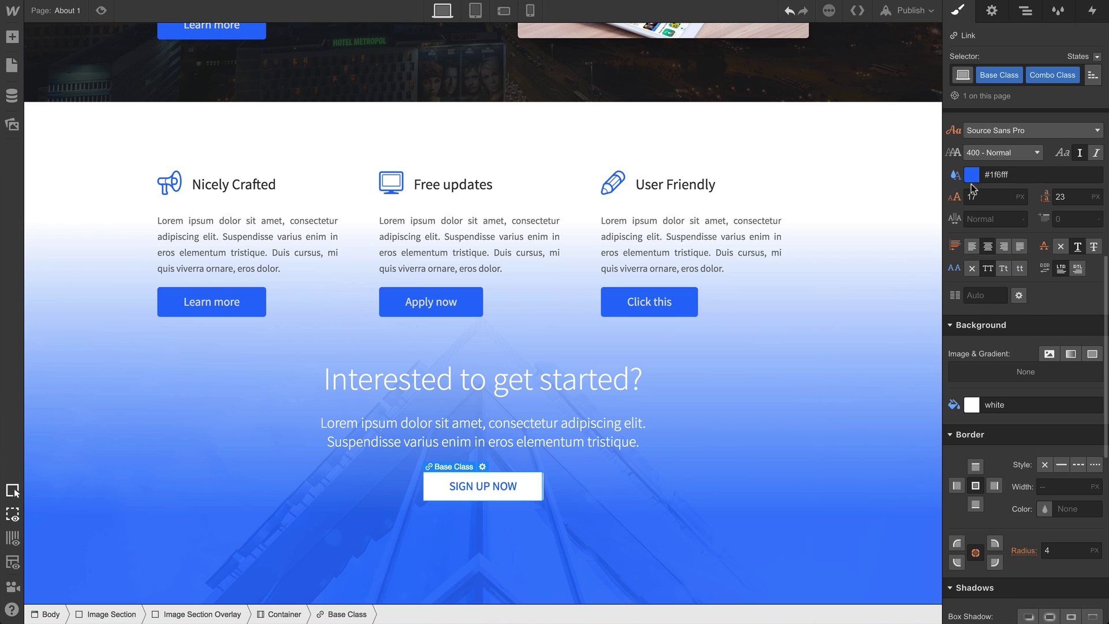
{"action": "left_click", "coordinate": [1096, 78]}
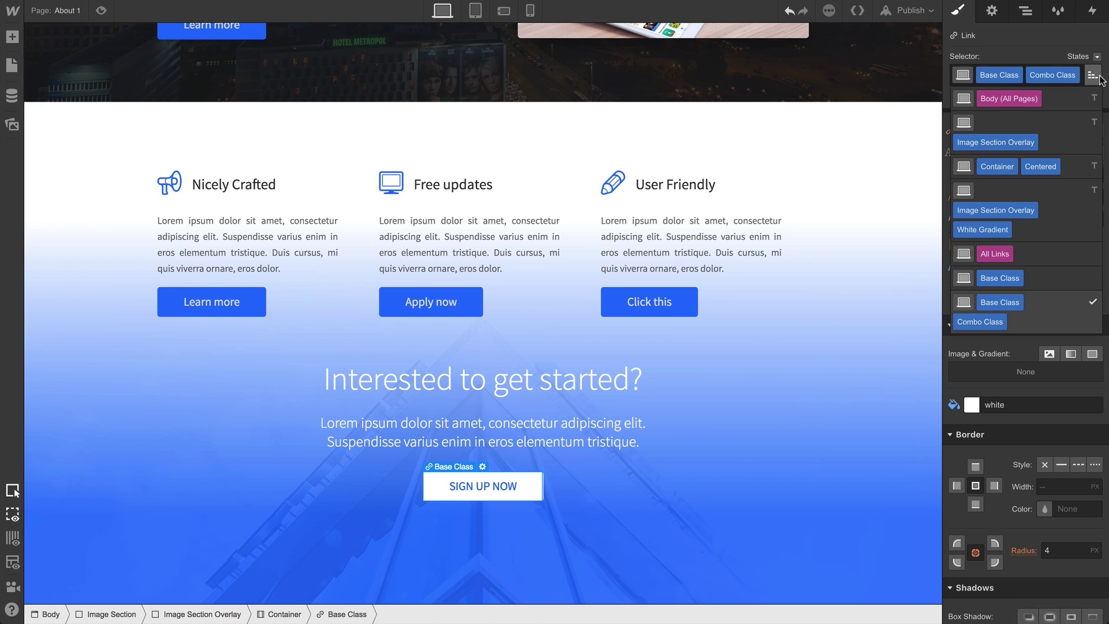
{"action": "left_click", "coordinate": [1003, 279]}
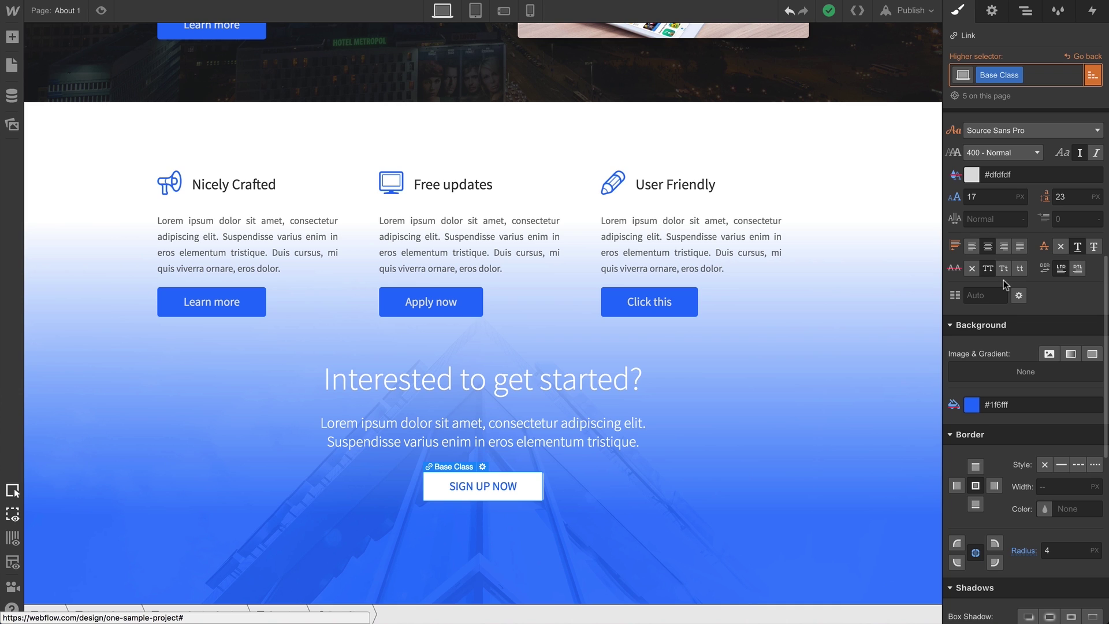
{"action": "left_click", "coordinate": [1029, 131]}
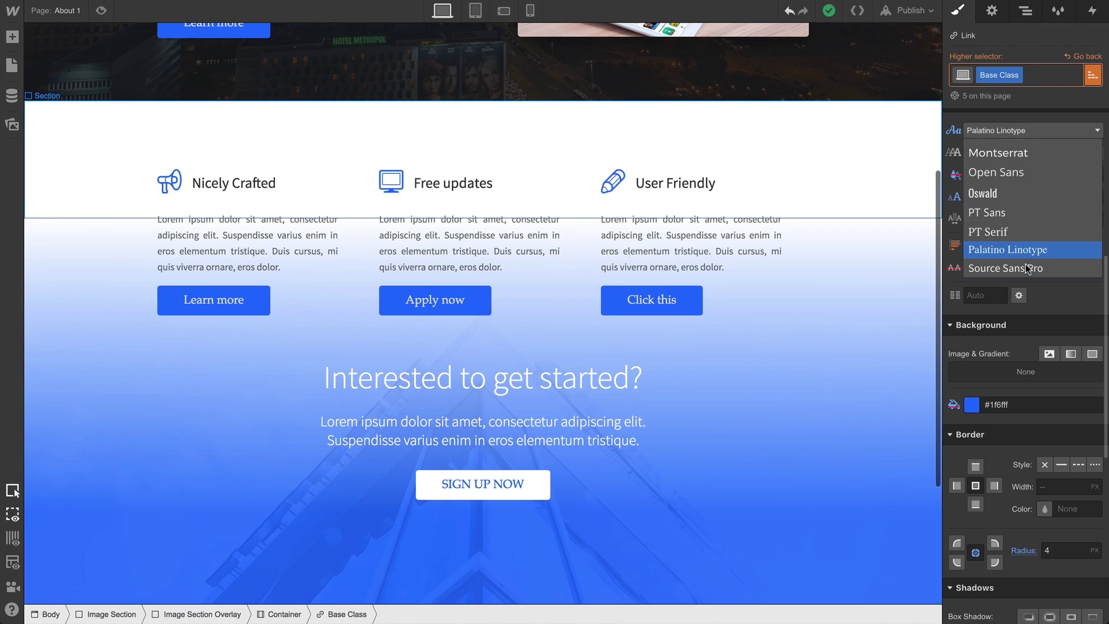
Step: Set the Base Class font to Open Sans and confirm the Sign Up Combo Class inherits it
{"action": "left_click", "coordinate": [1032, 174]}
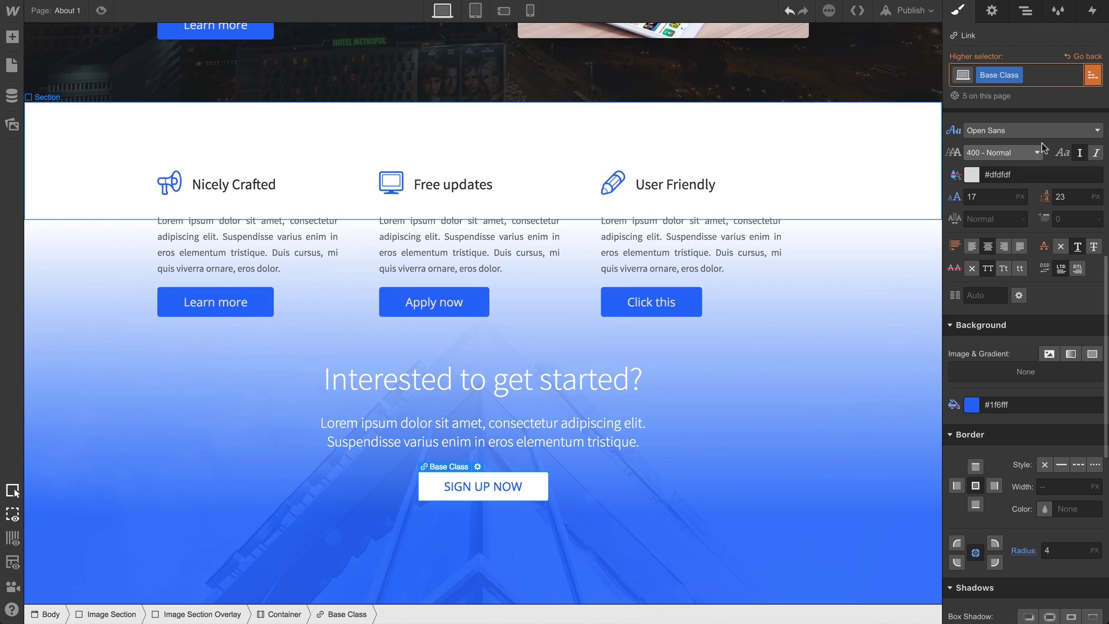
{"action": "left_click", "coordinate": [1084, 58]}
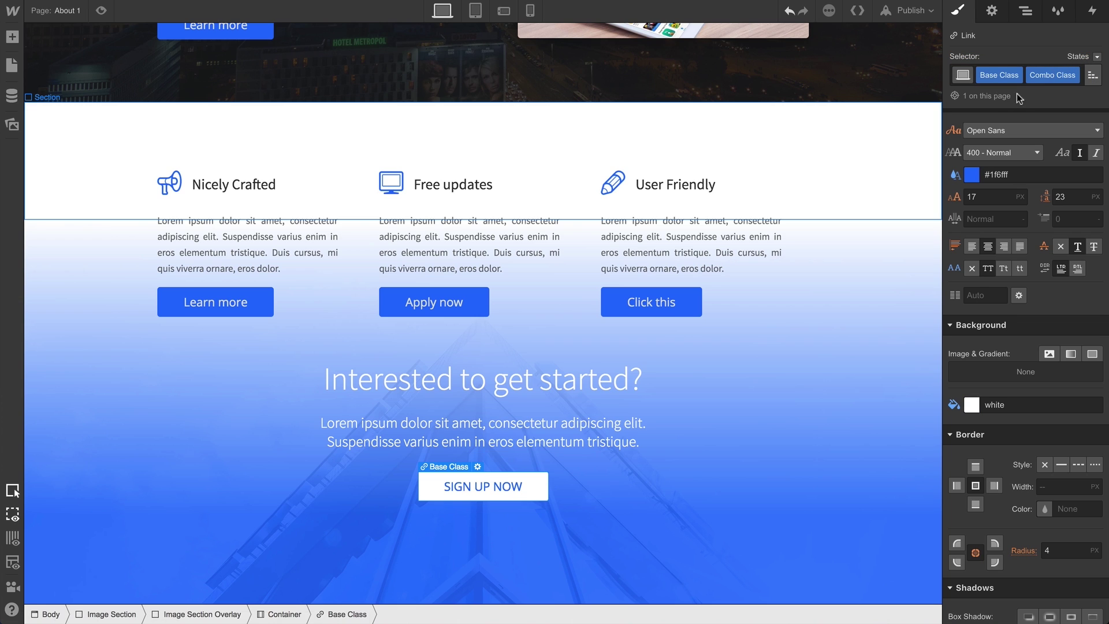
{"action": "left_click", "coordinate": [953, 132]}
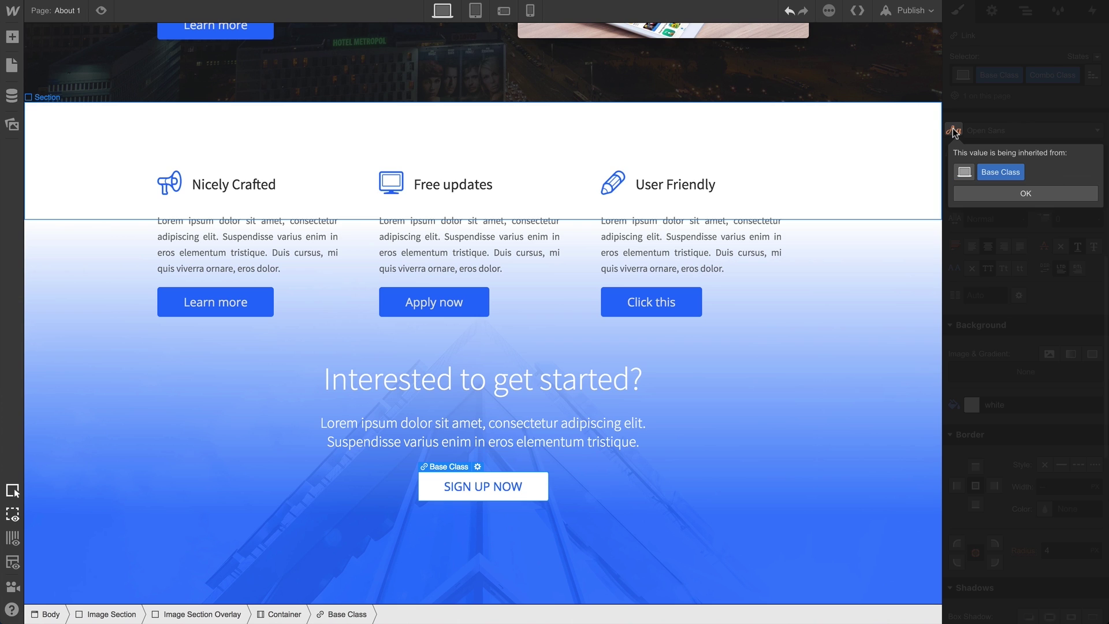